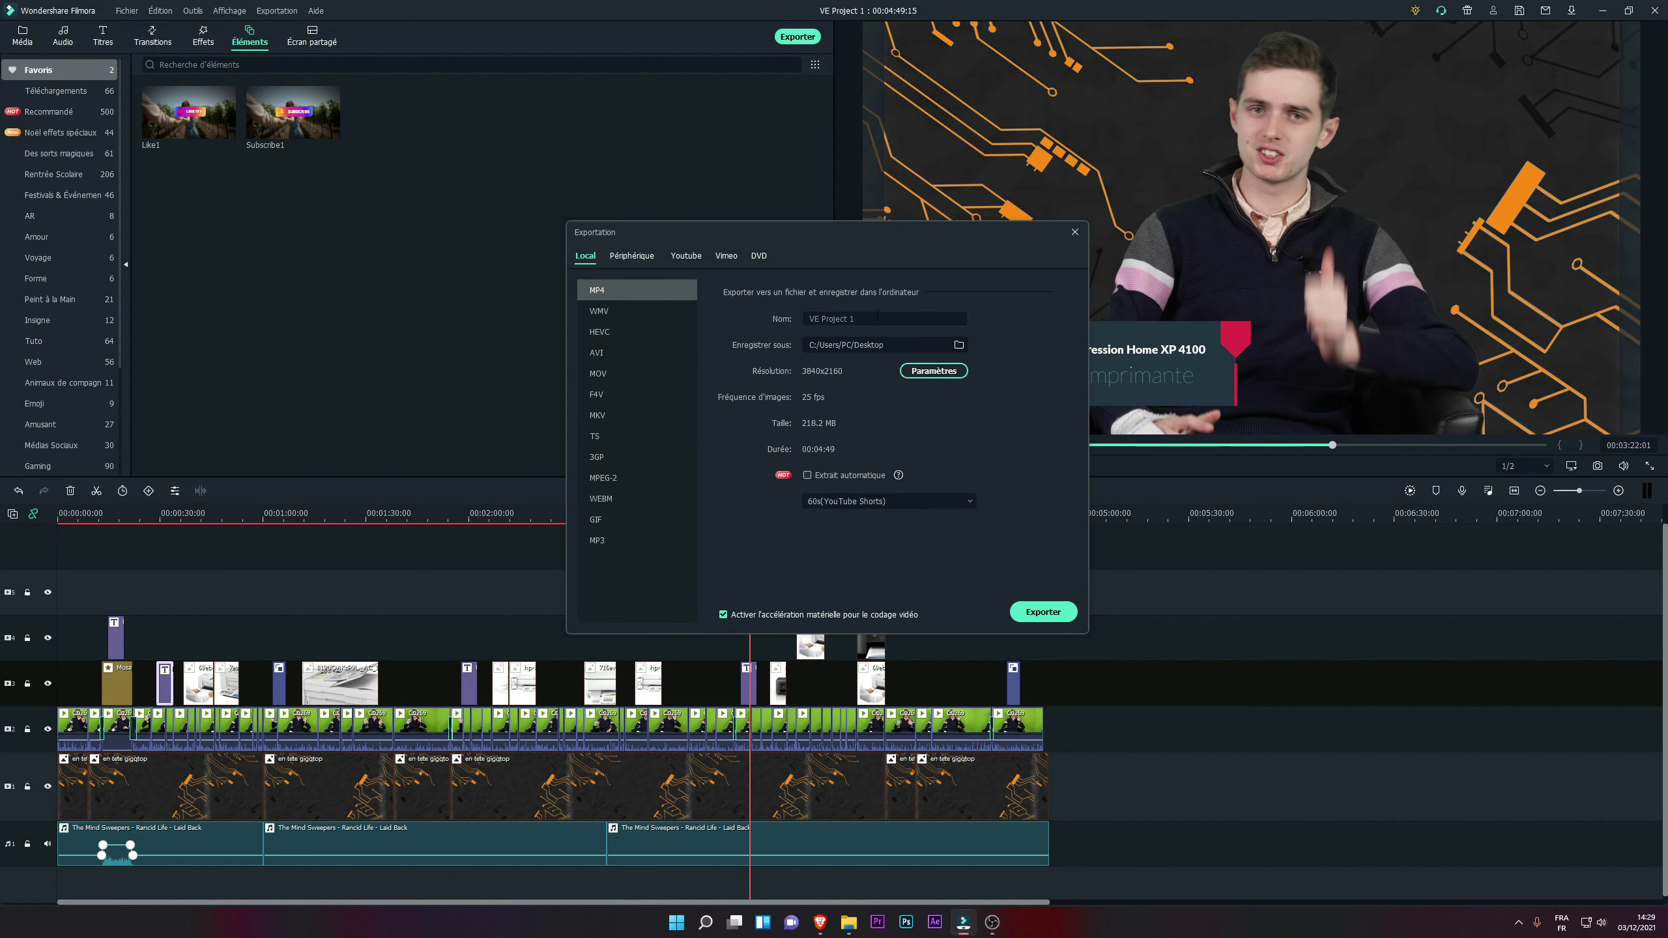
# Step: Name the export file "top imprimante scanner wifi" and set its save location to the "TOP des imprimantes scanner wifi" folder
pyautogui.moveTo(855, 319); pyautogui.dragTo(799, 318)
pyautogui.press('BackSpace')
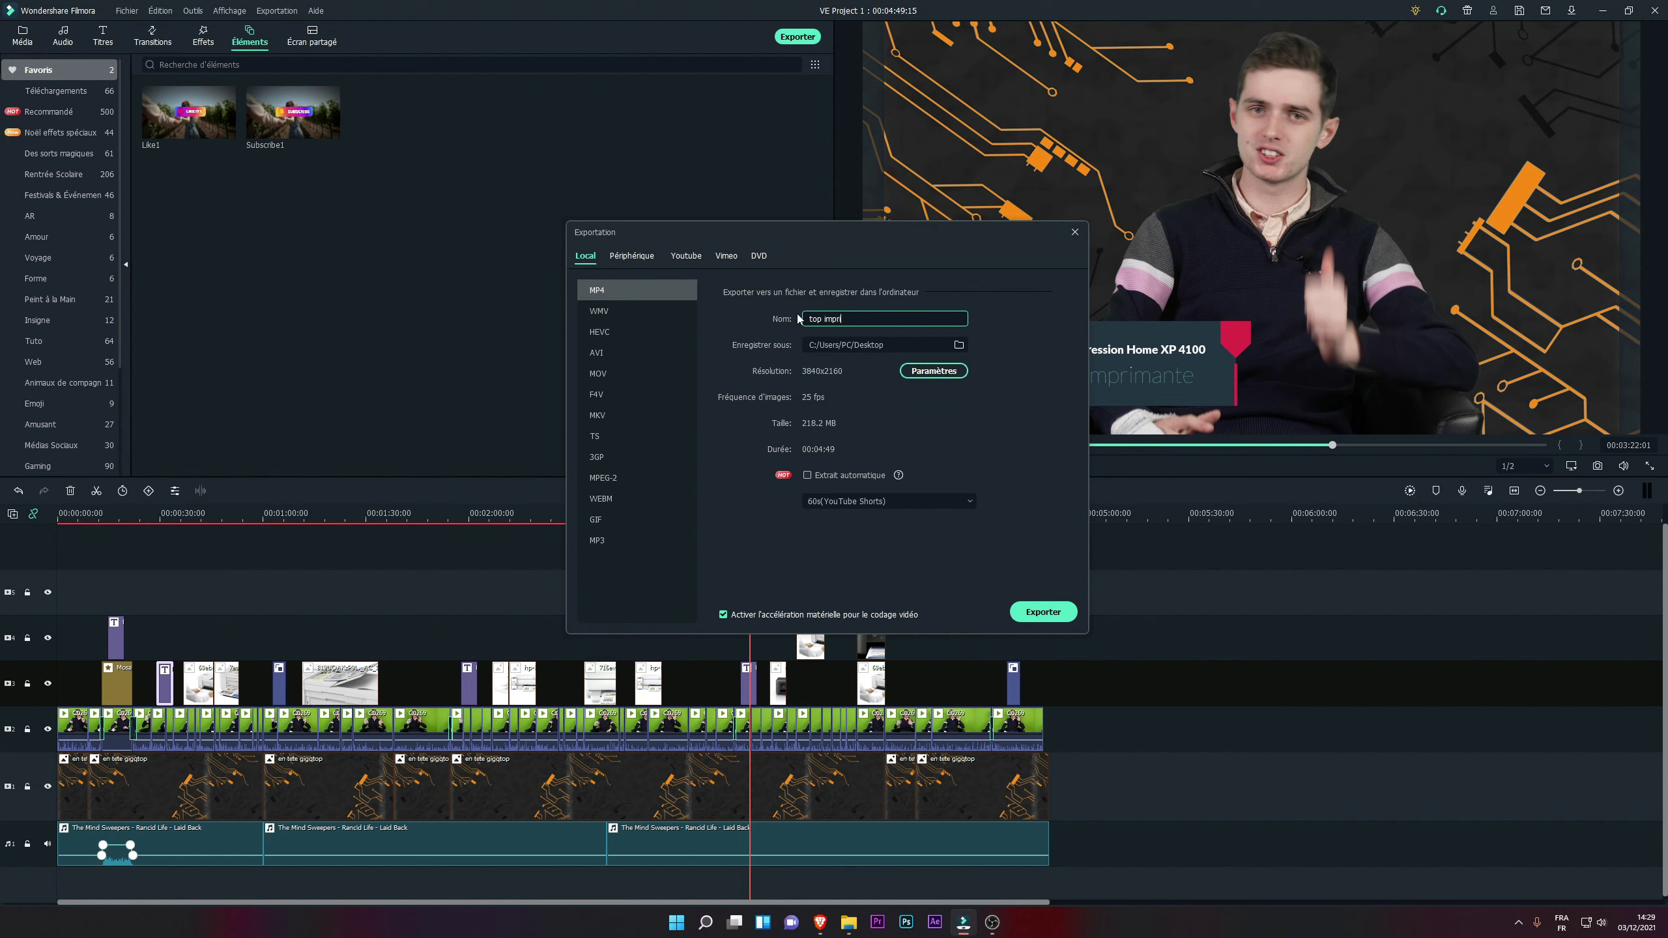
pyautogui.write('mante scanner')
pyautogui.click(959, 345)
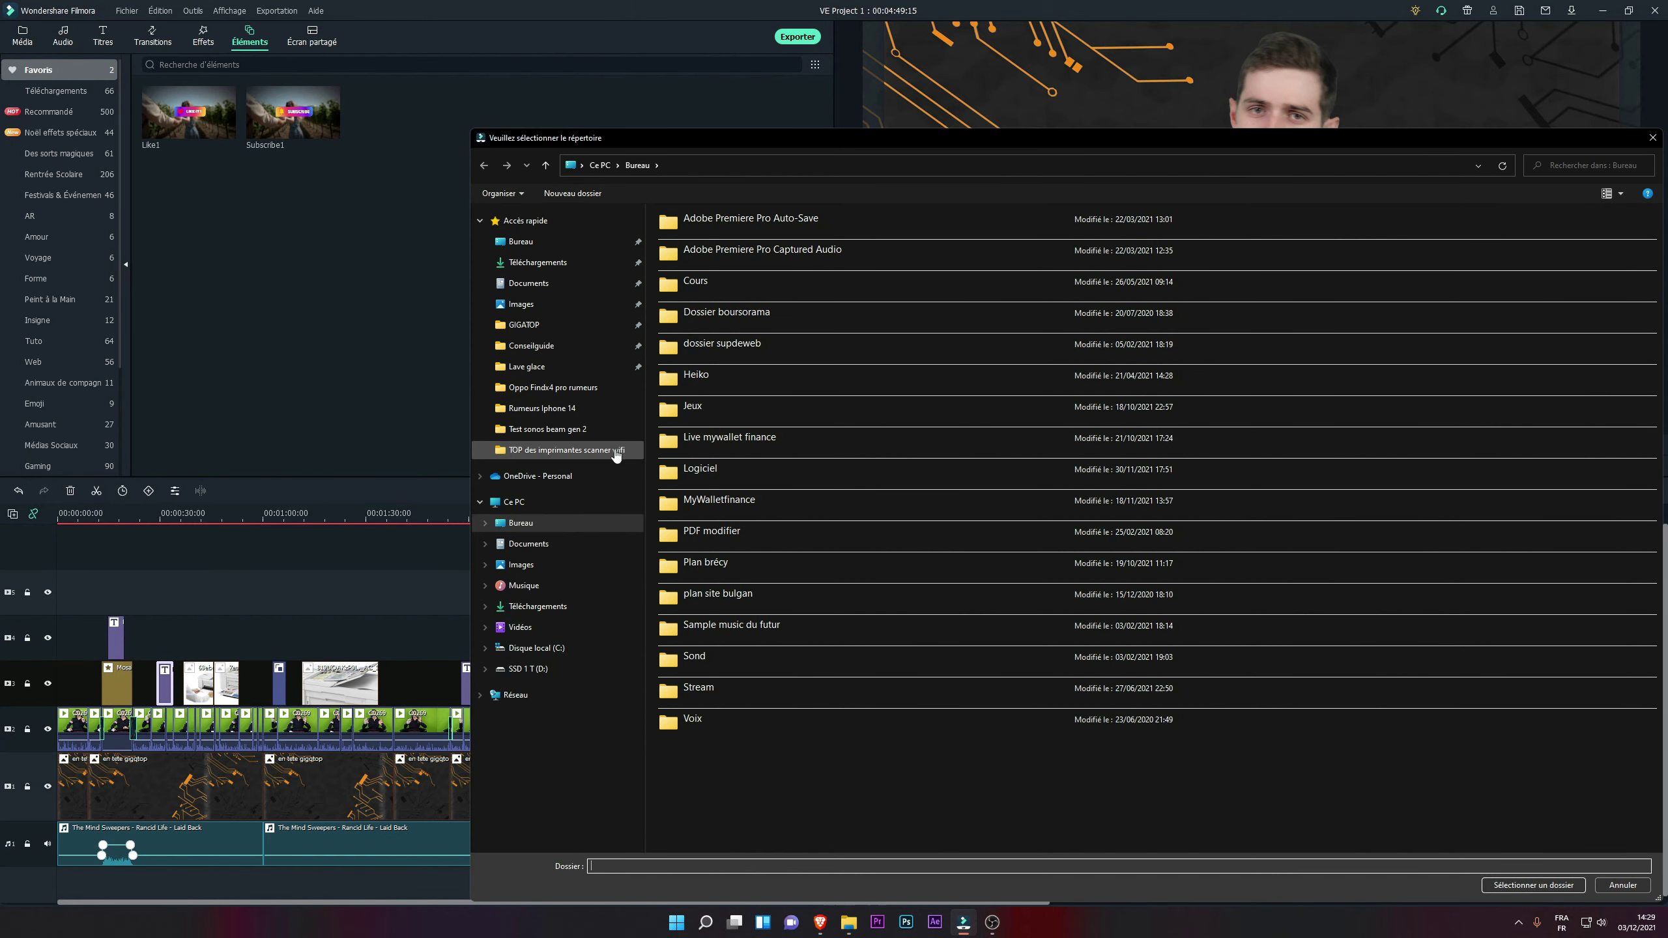
pyautogui.click(578, 450)
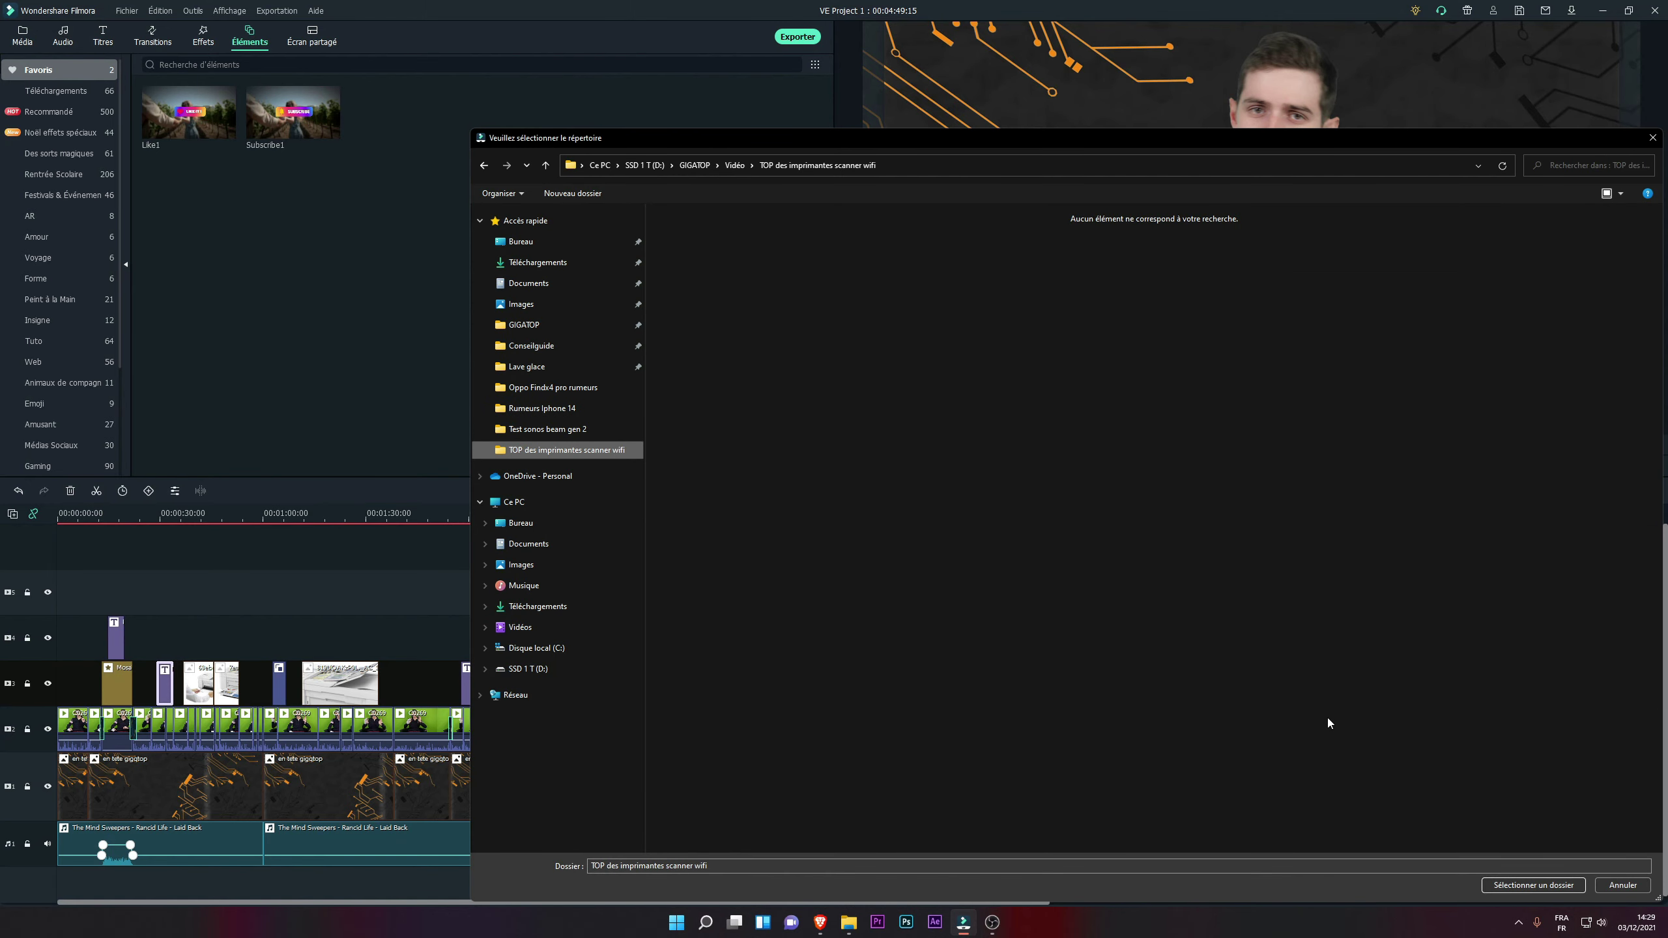
pyautogui.click(1491, 887)
pyautogui.click(937, 319)
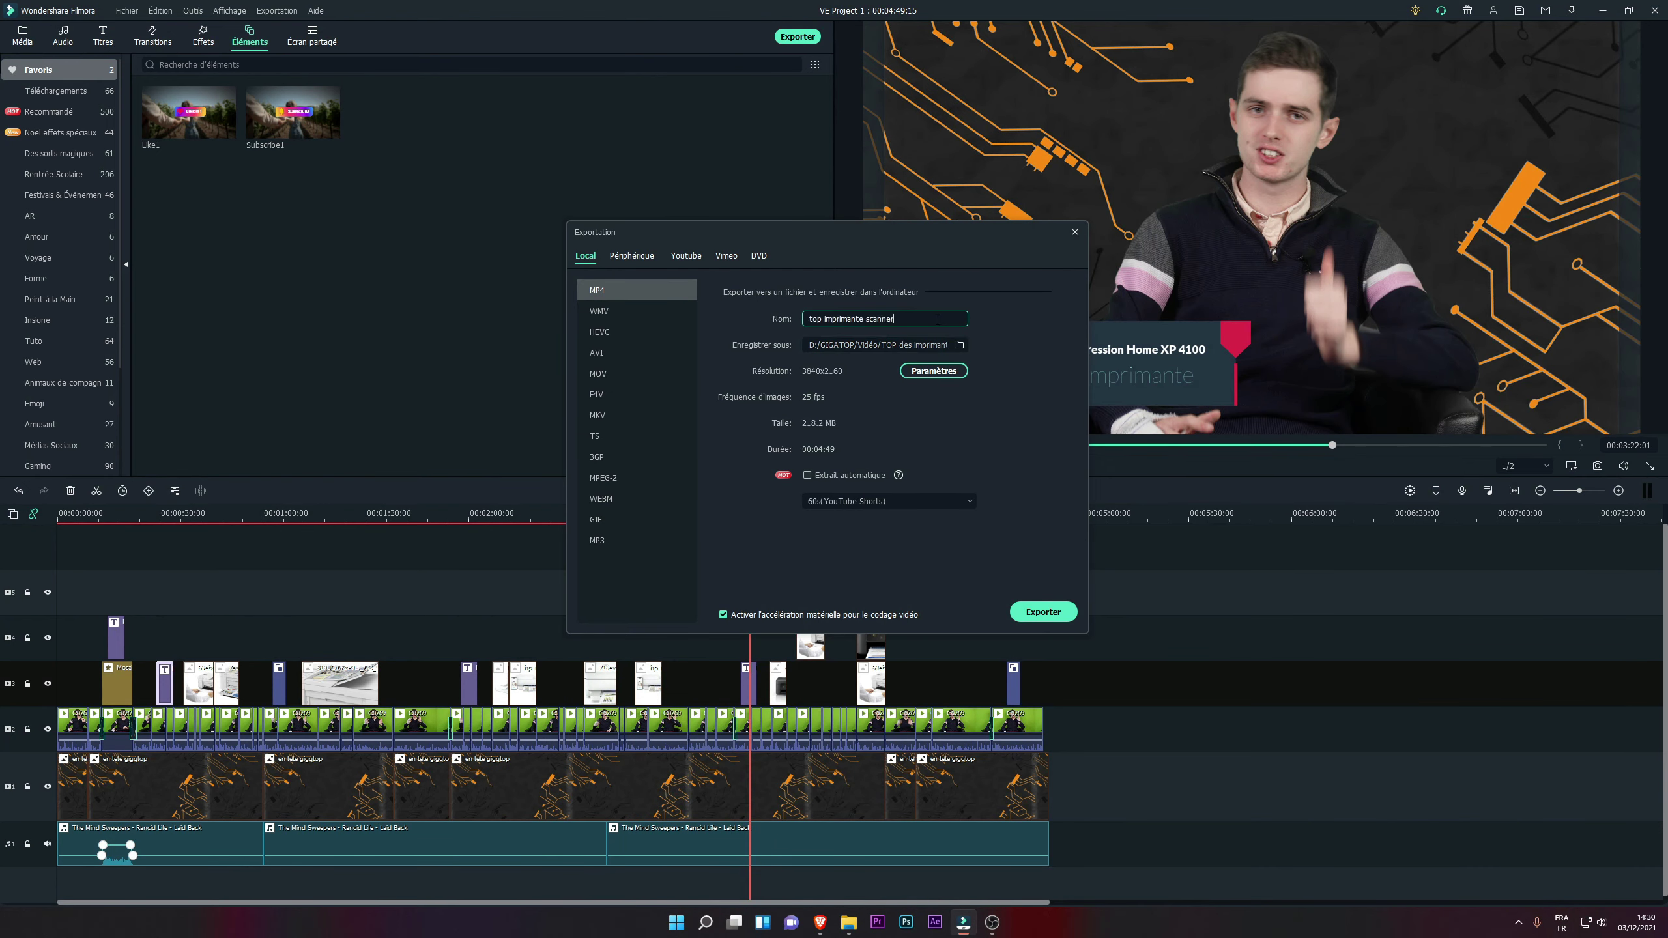
pyautogui.write('wifi')
# Step: Set the MP4 export quality to Optimale and select H.264 as the video encoder
pyautogui.click(944, 371)
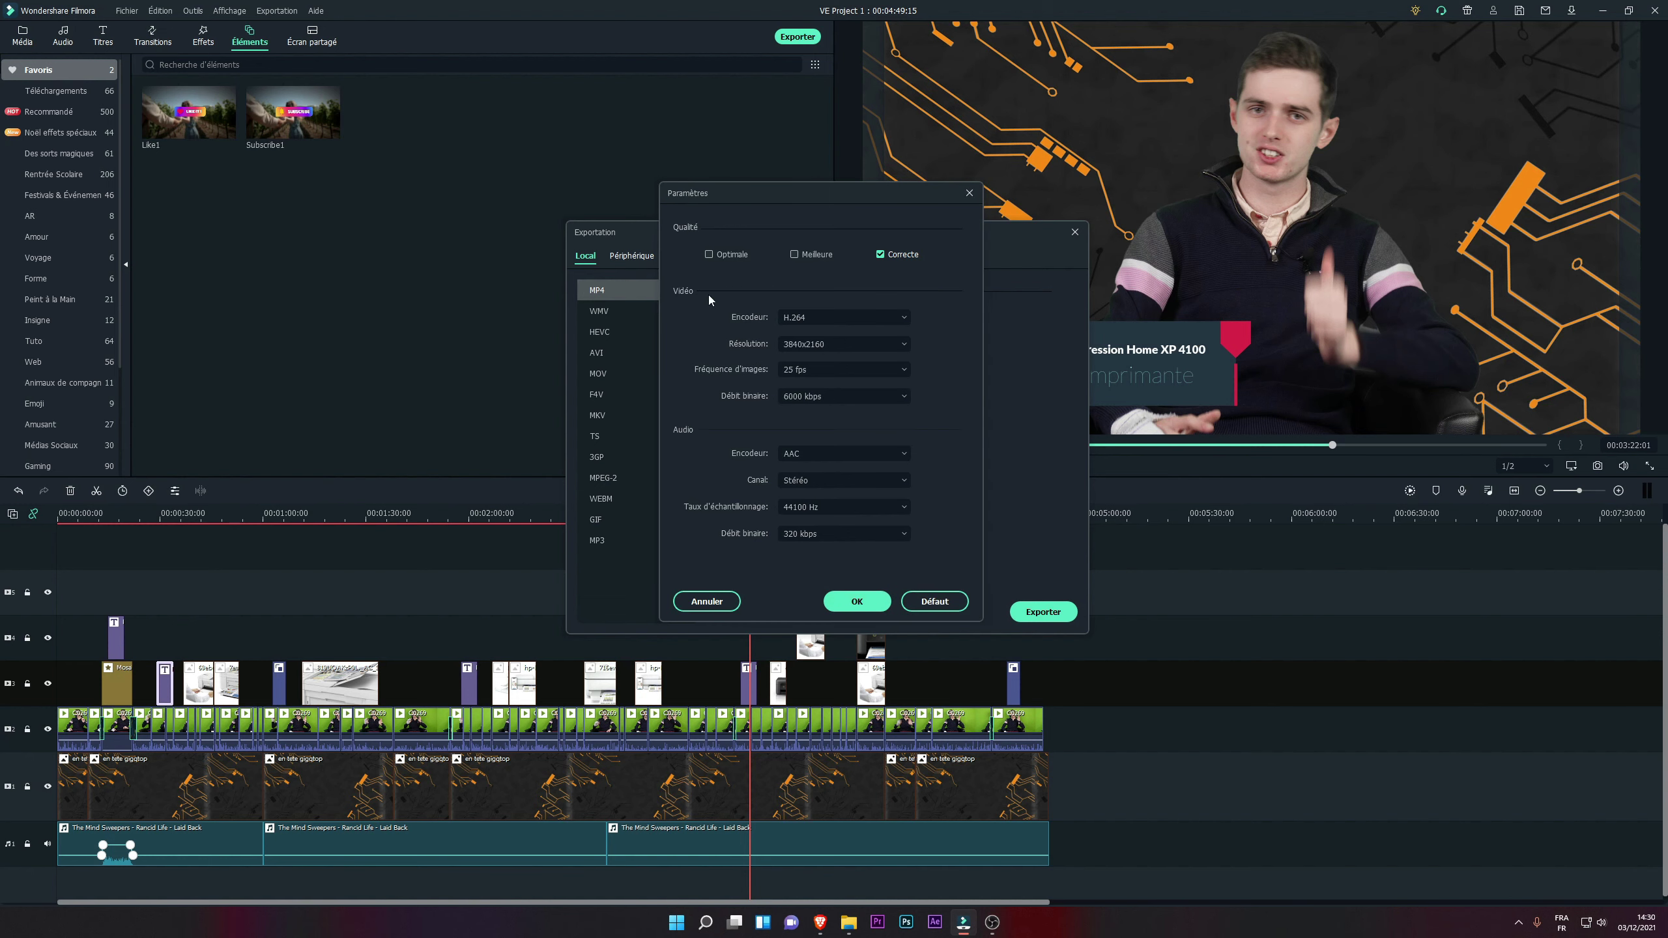
pyautogui.click(715, 256)
pyautogui.click(800, 254)
pyautogui.click(894, 255)
pyautogui.click(710, 254)
pyautogui.click(811, 322)
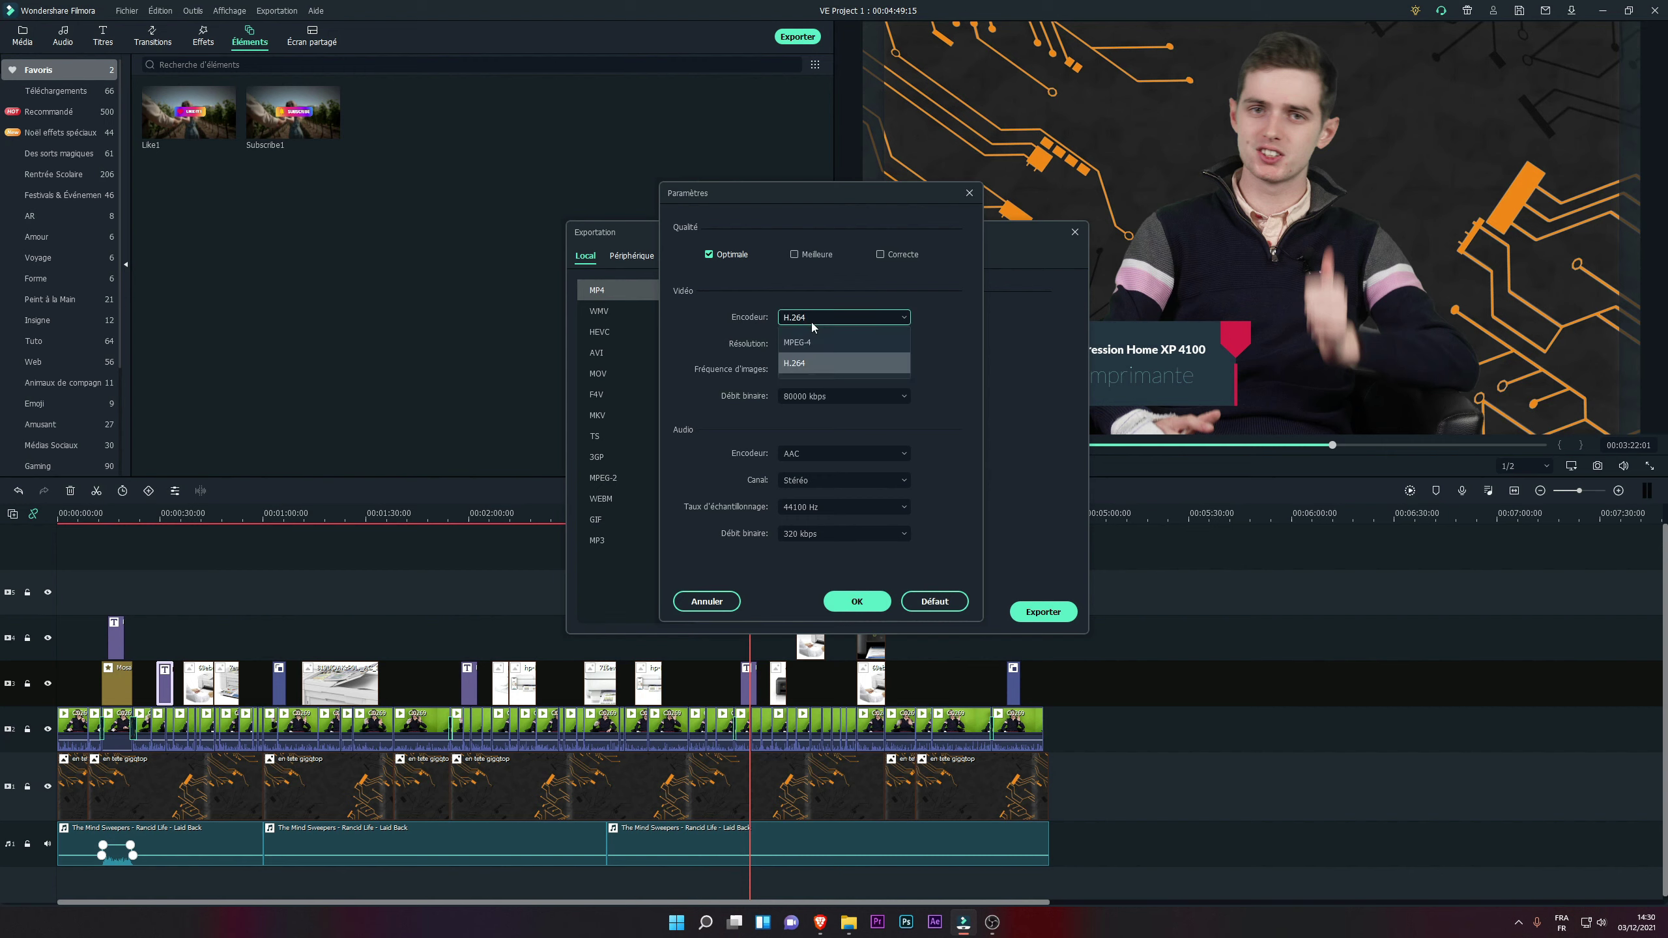
pyautogui.click(810, 361)
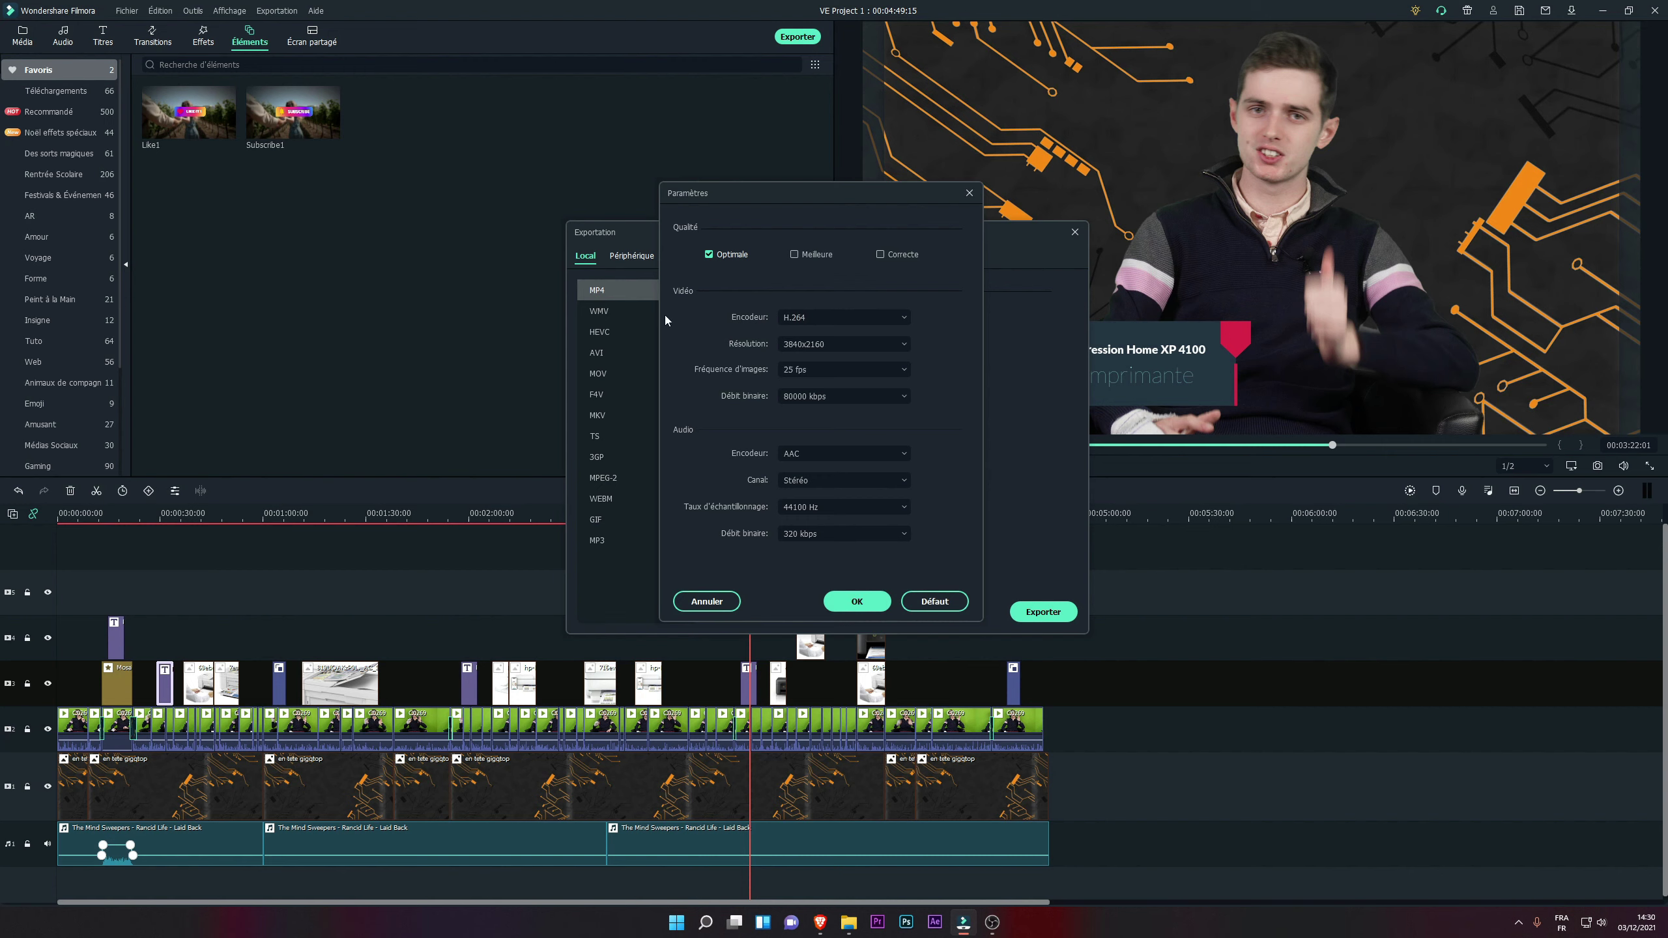
# Step: Examine the available resolutions, video bitrates and audio bitrates in the export settings
pyautogui.click(788, 346)
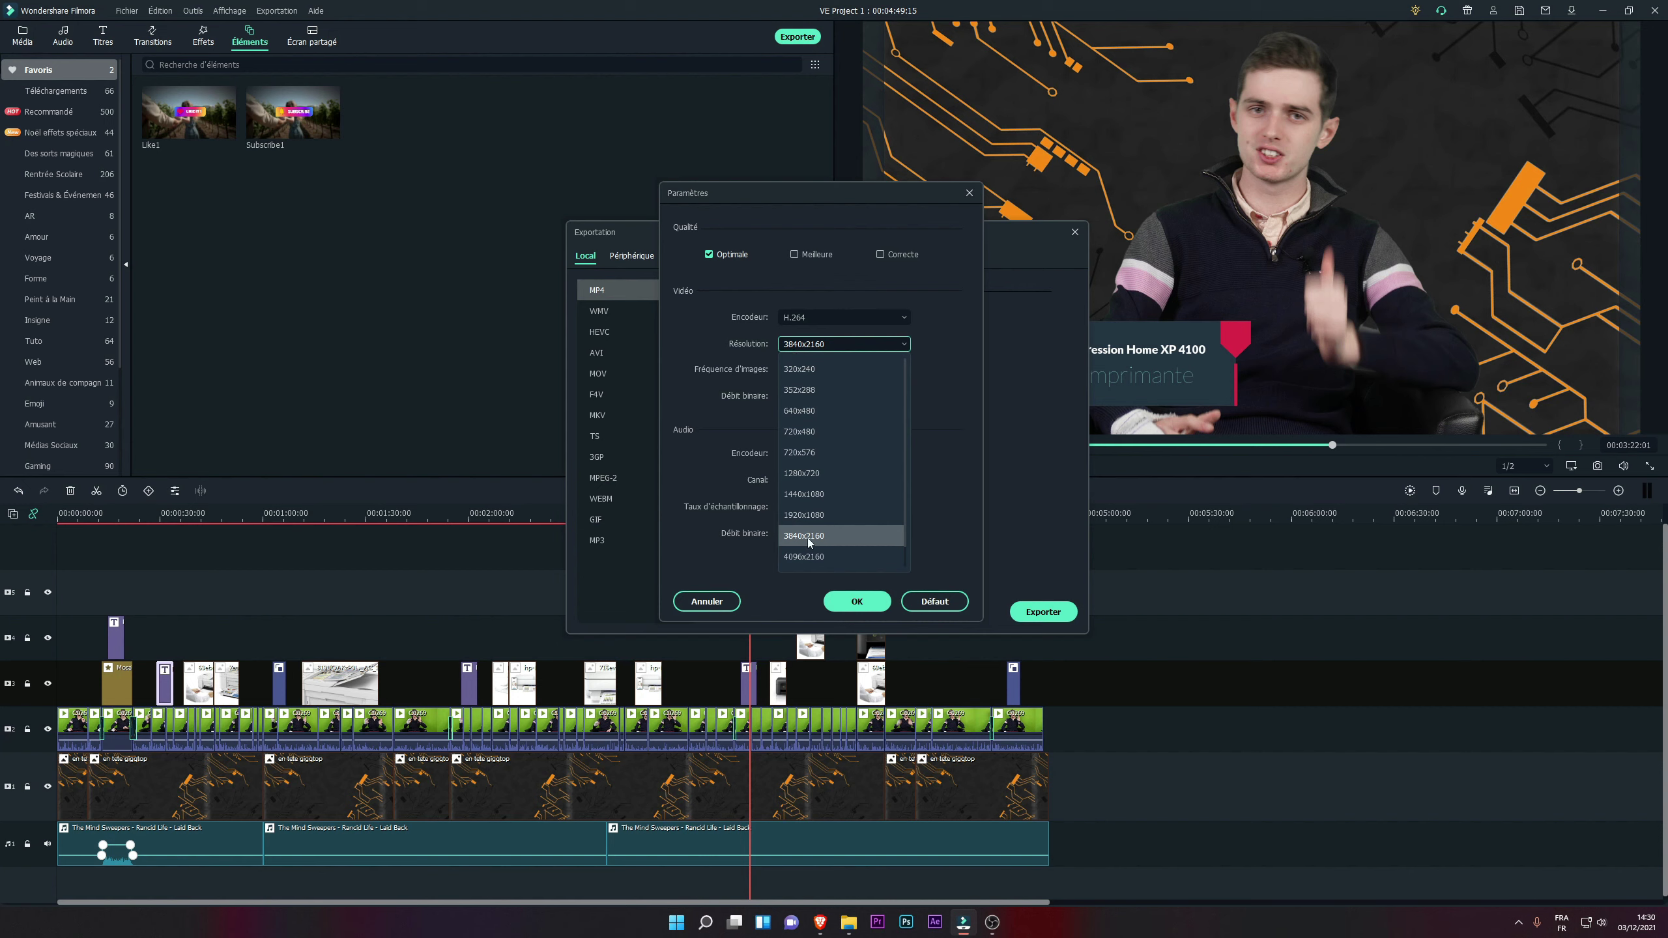
pyautogui.click(714, 452)
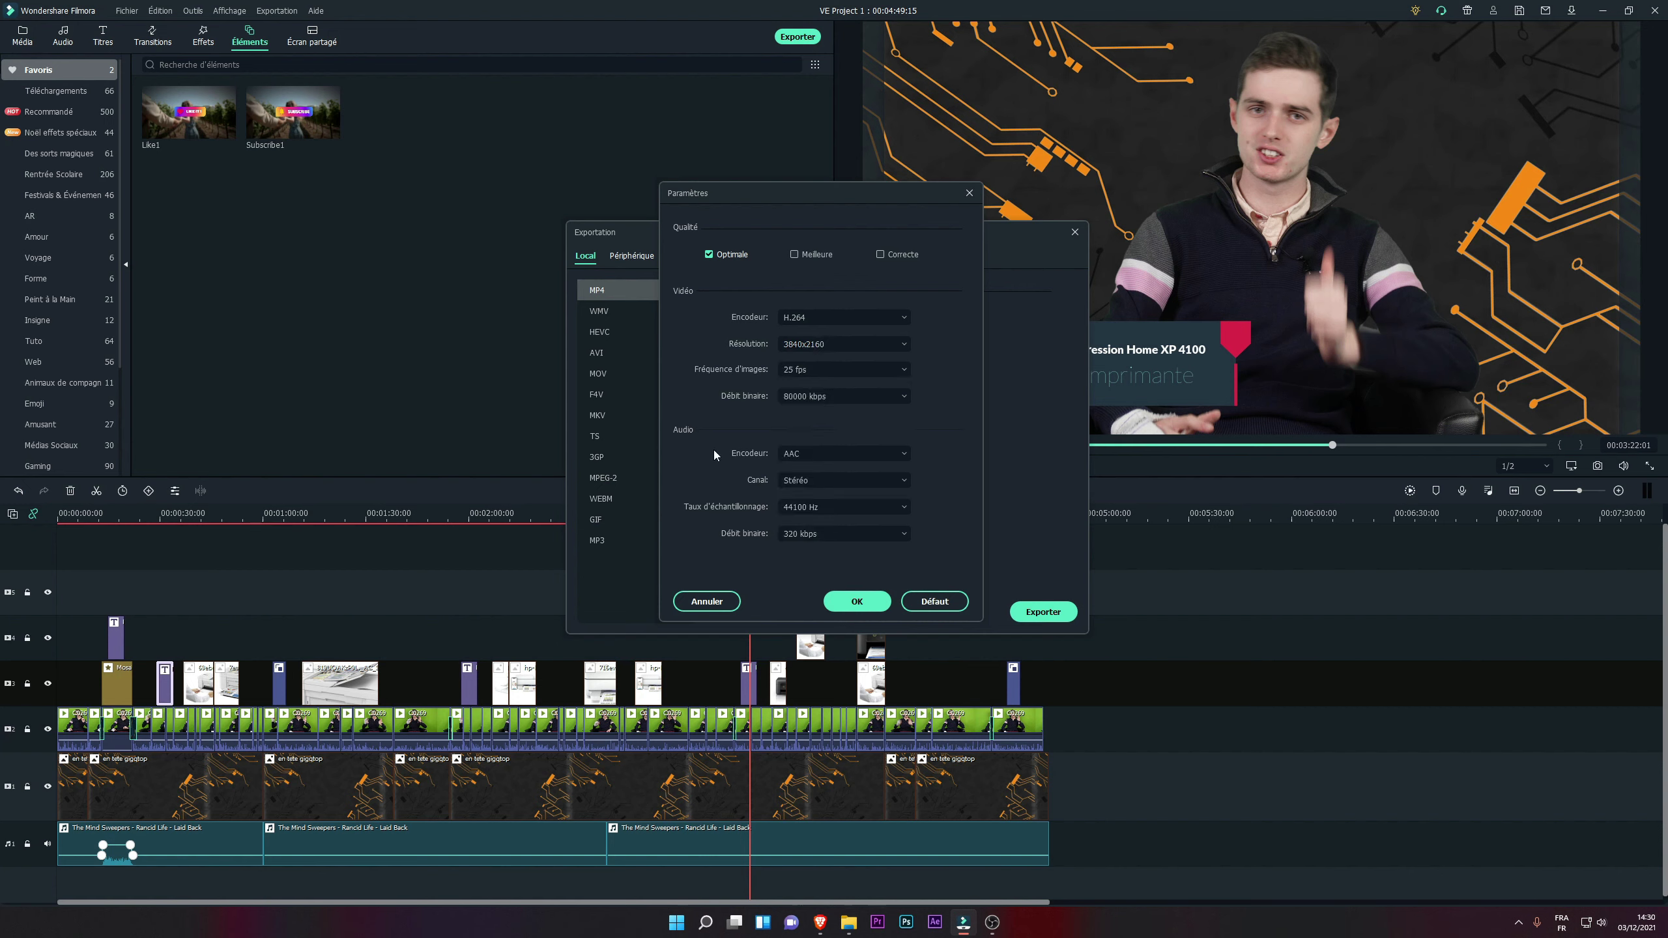
pyautogui.click(796, 396)
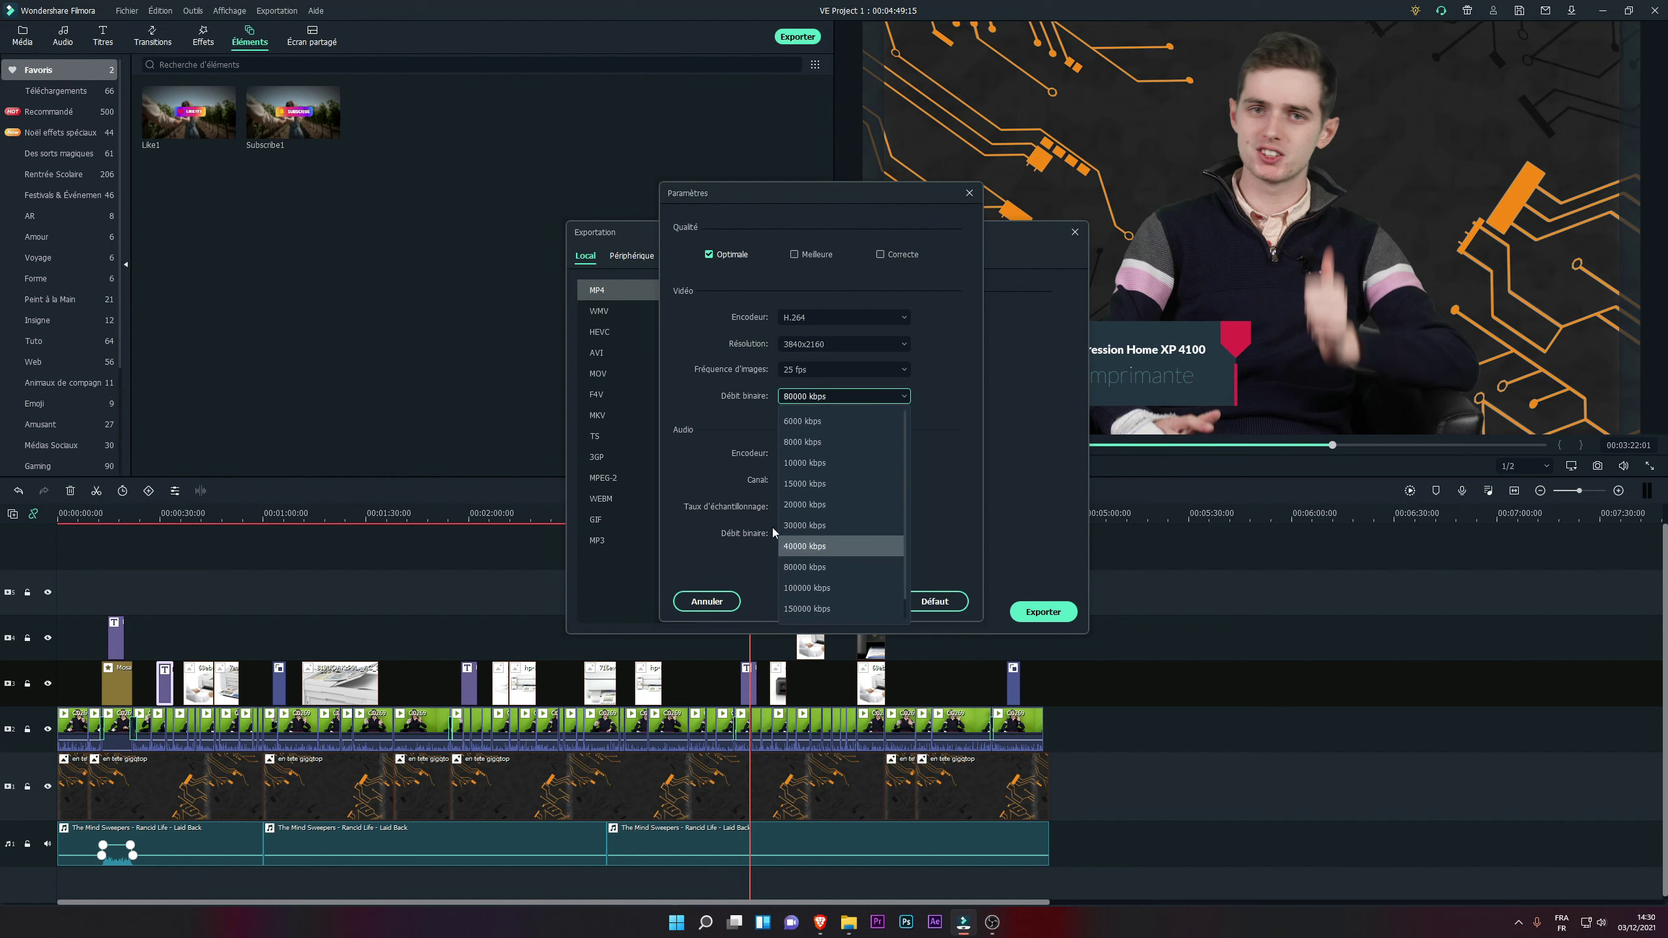
pyautogui.click(697, 412)
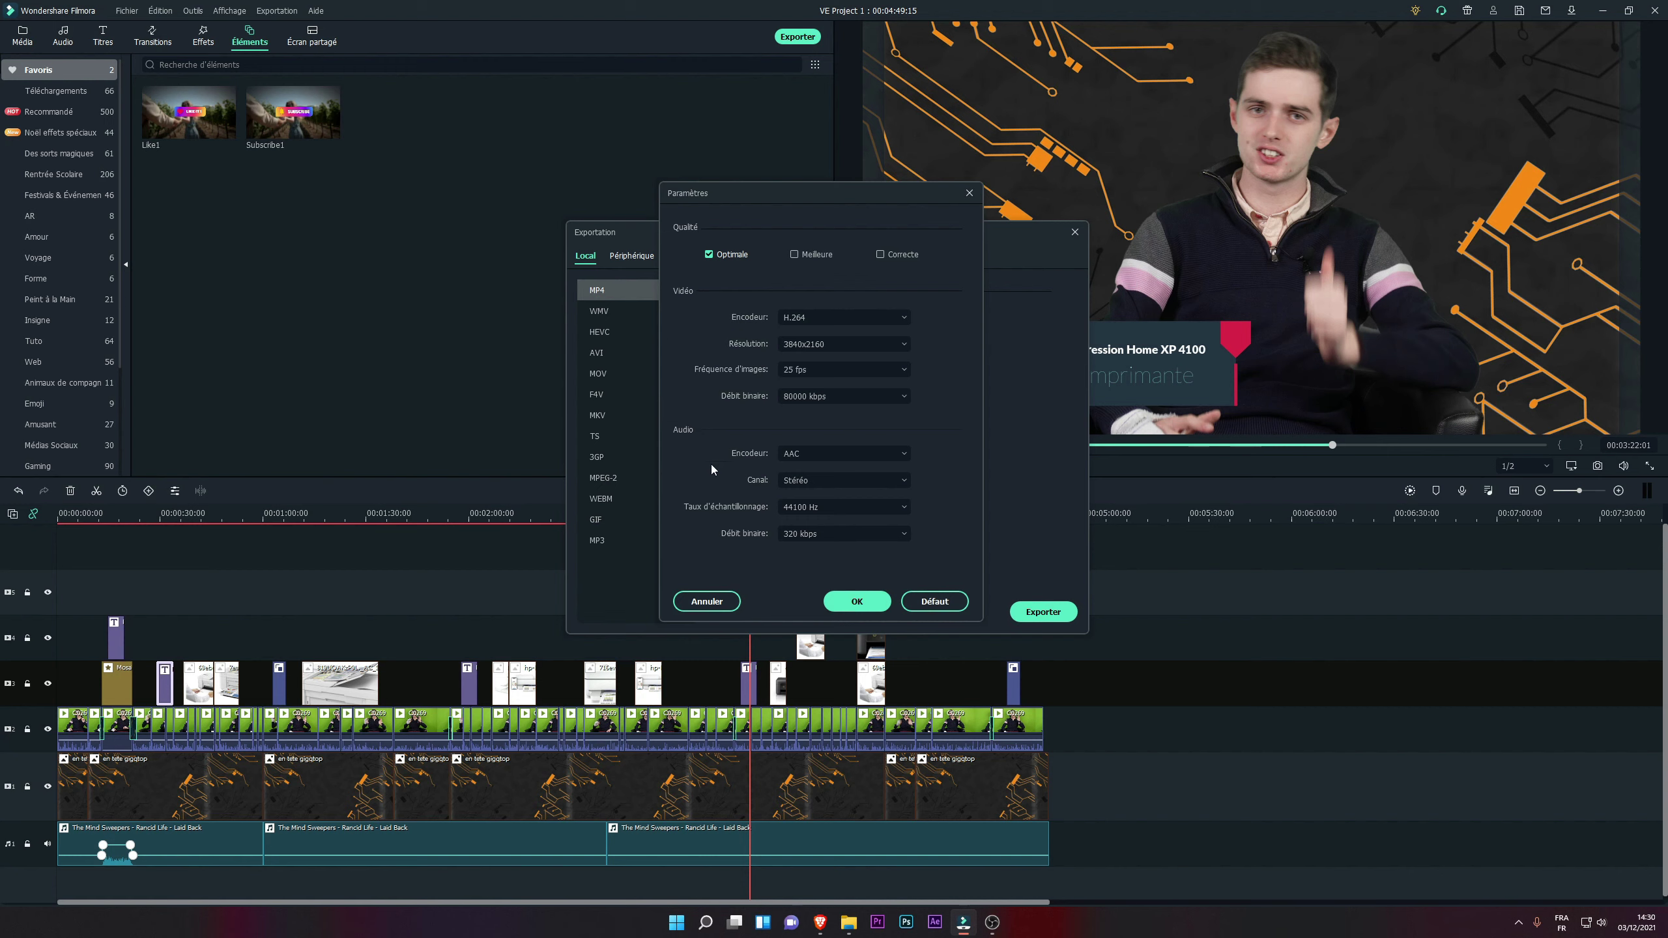
pyautogui.click(821, 533)
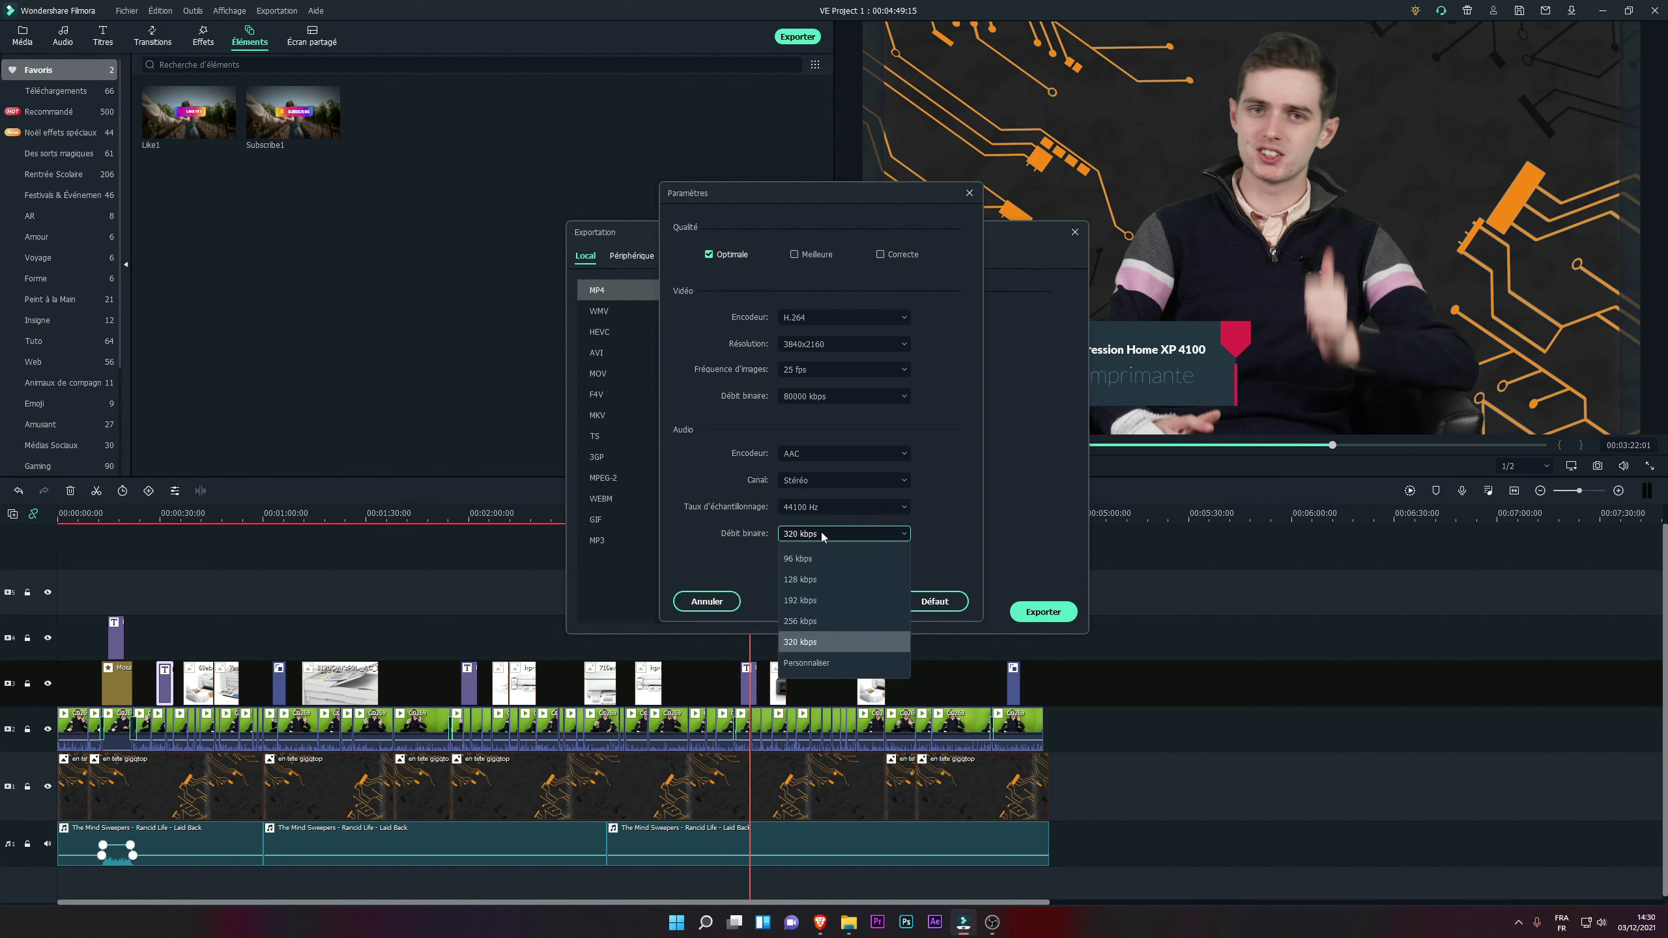
pyautogui.click(758, 558)
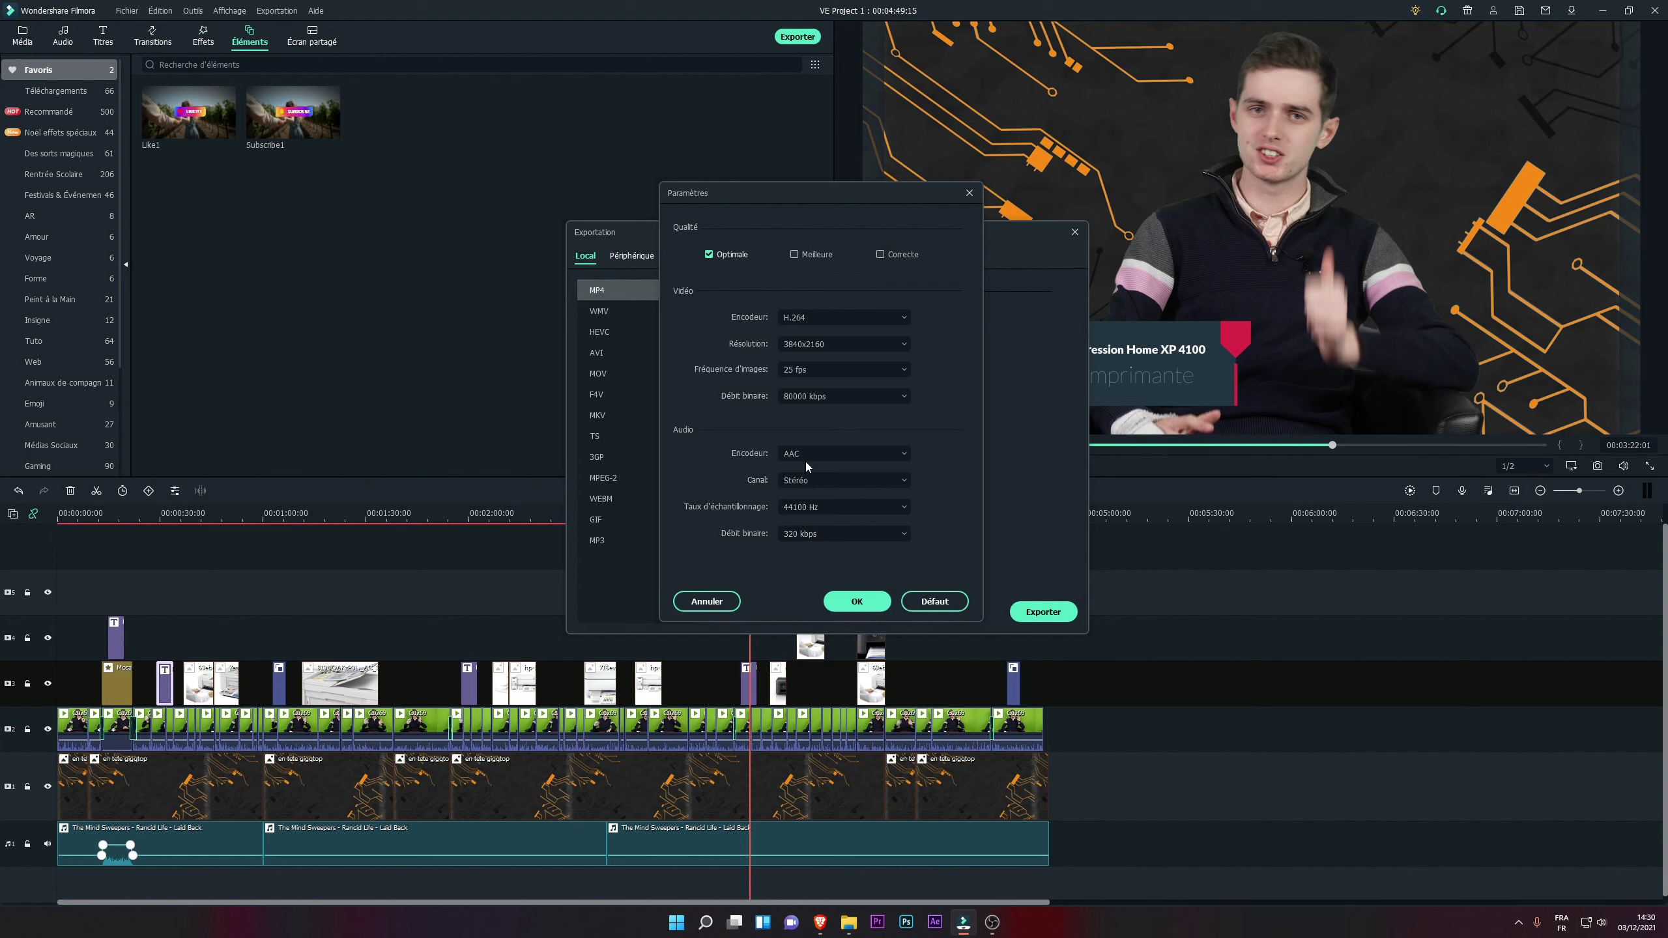
# Step: Compare the Meilleure and Correcte quality presets, select Optimale and apply the export settings
pyautogui.click(795, 254)
pyautogui.click(880, 255)
pyautogui.click(738, 258)
pyautogui.click(851, 602)
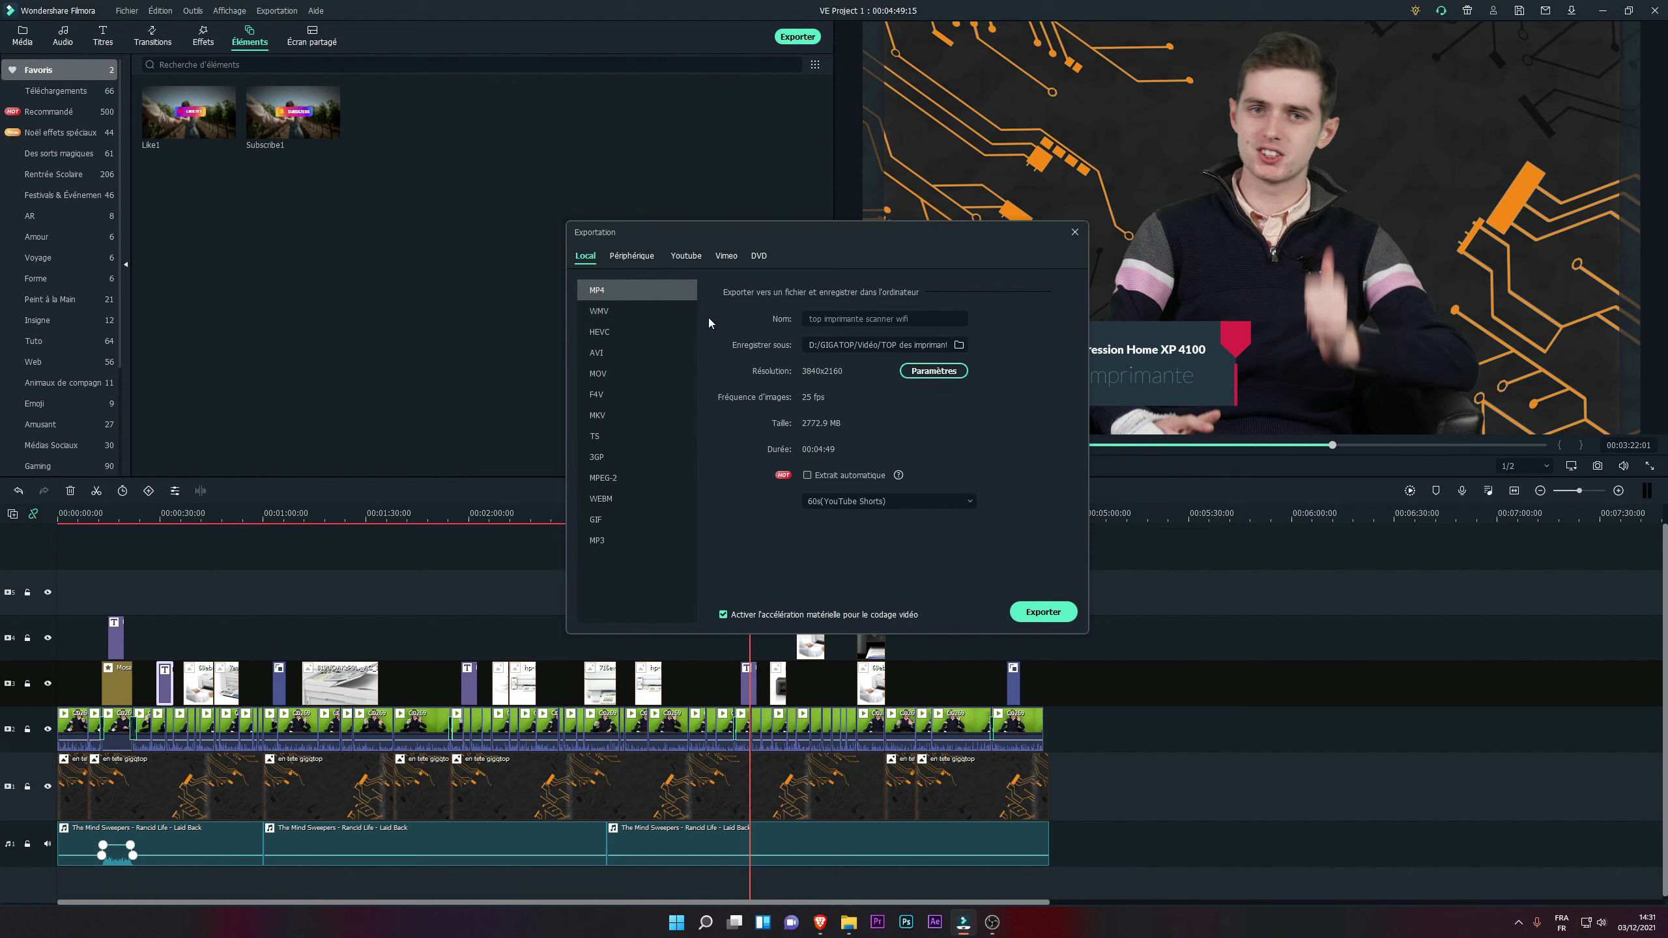
# Step: Examine the device, YouTube, Vimeo and DVD export options, and the automatic excerpt lengths offered for local export
pyautogui.click(630, 256)
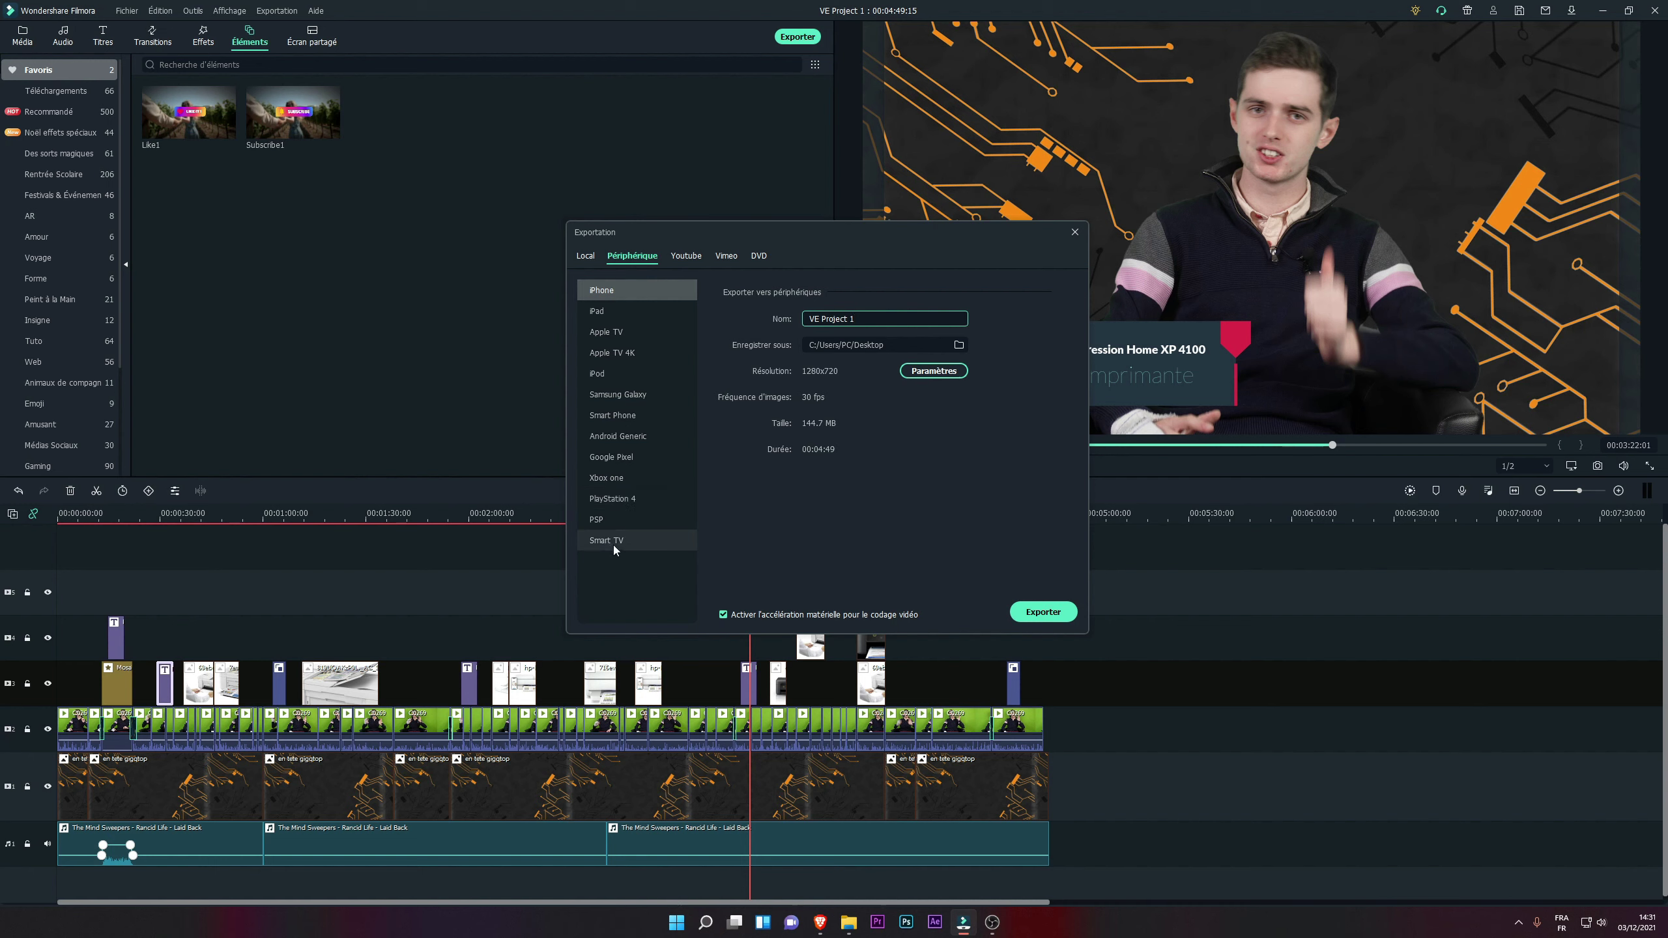
pyautogui.click(682, 256)
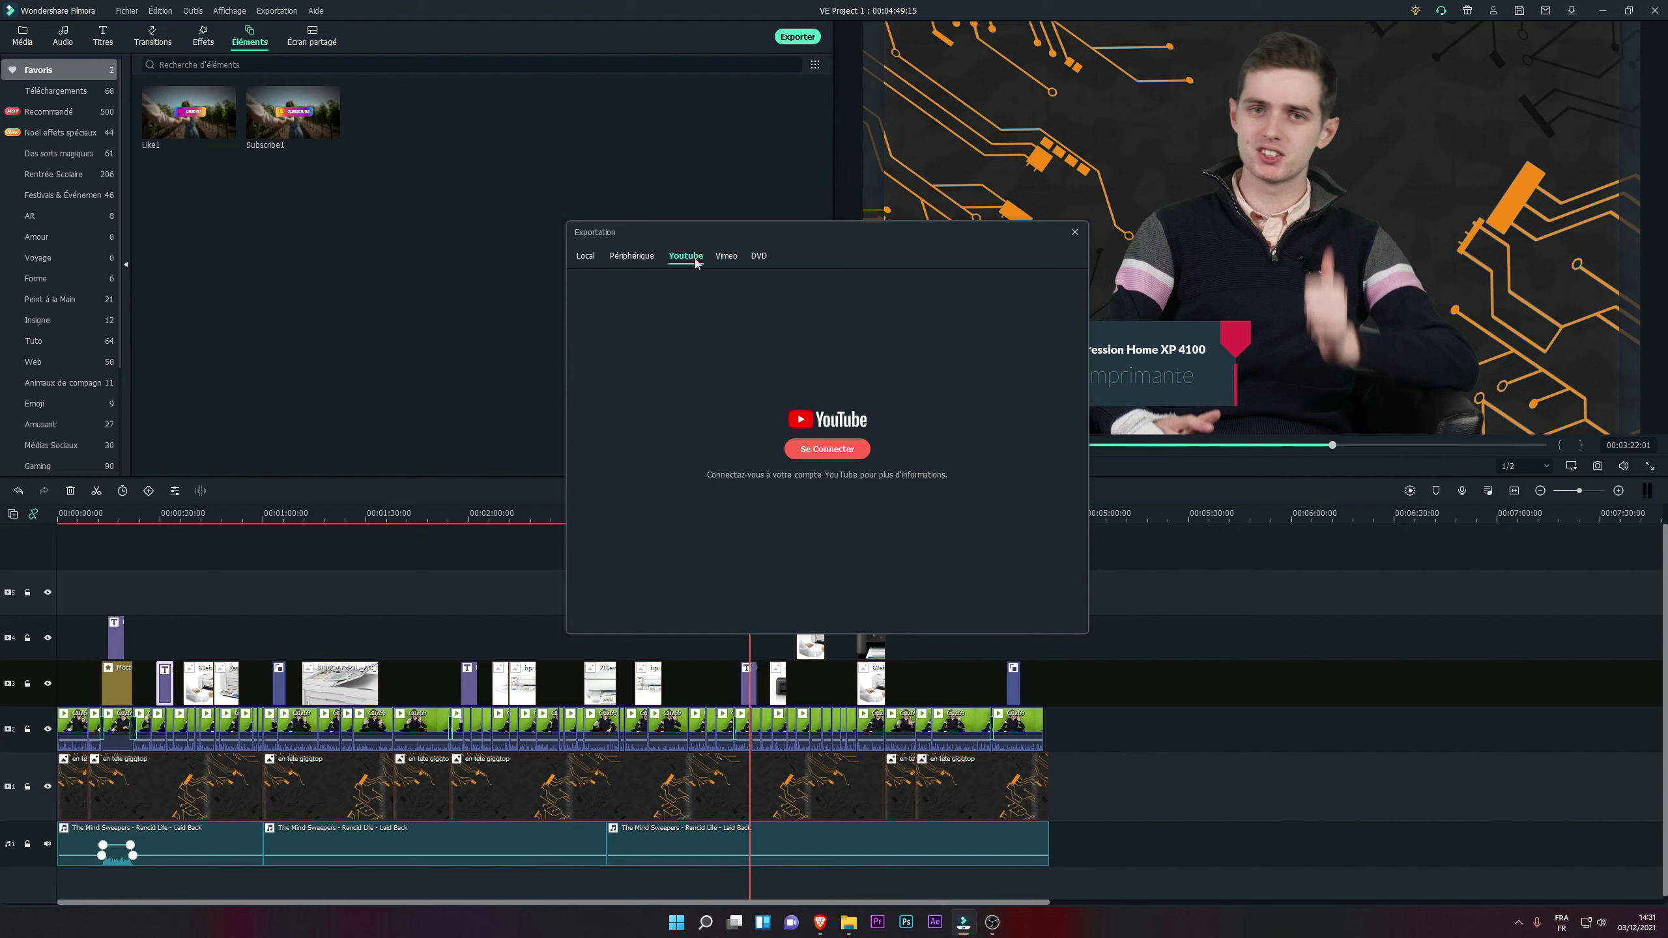
pyautogui.click(718, 260)
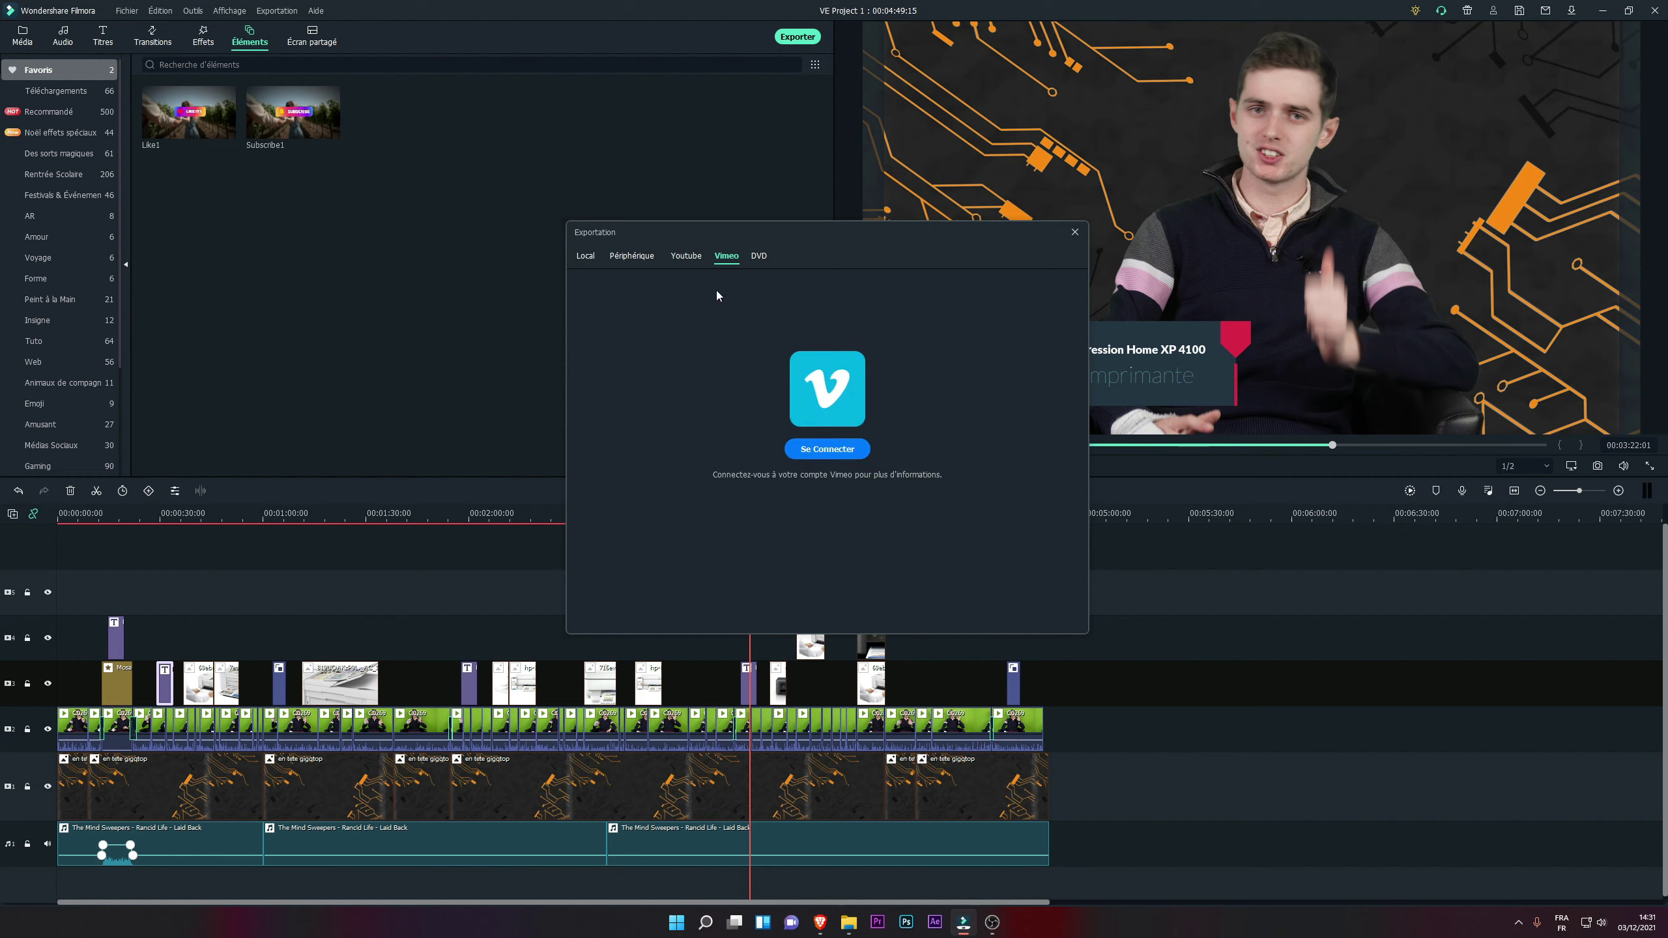
pyautogui.click(759, 256)
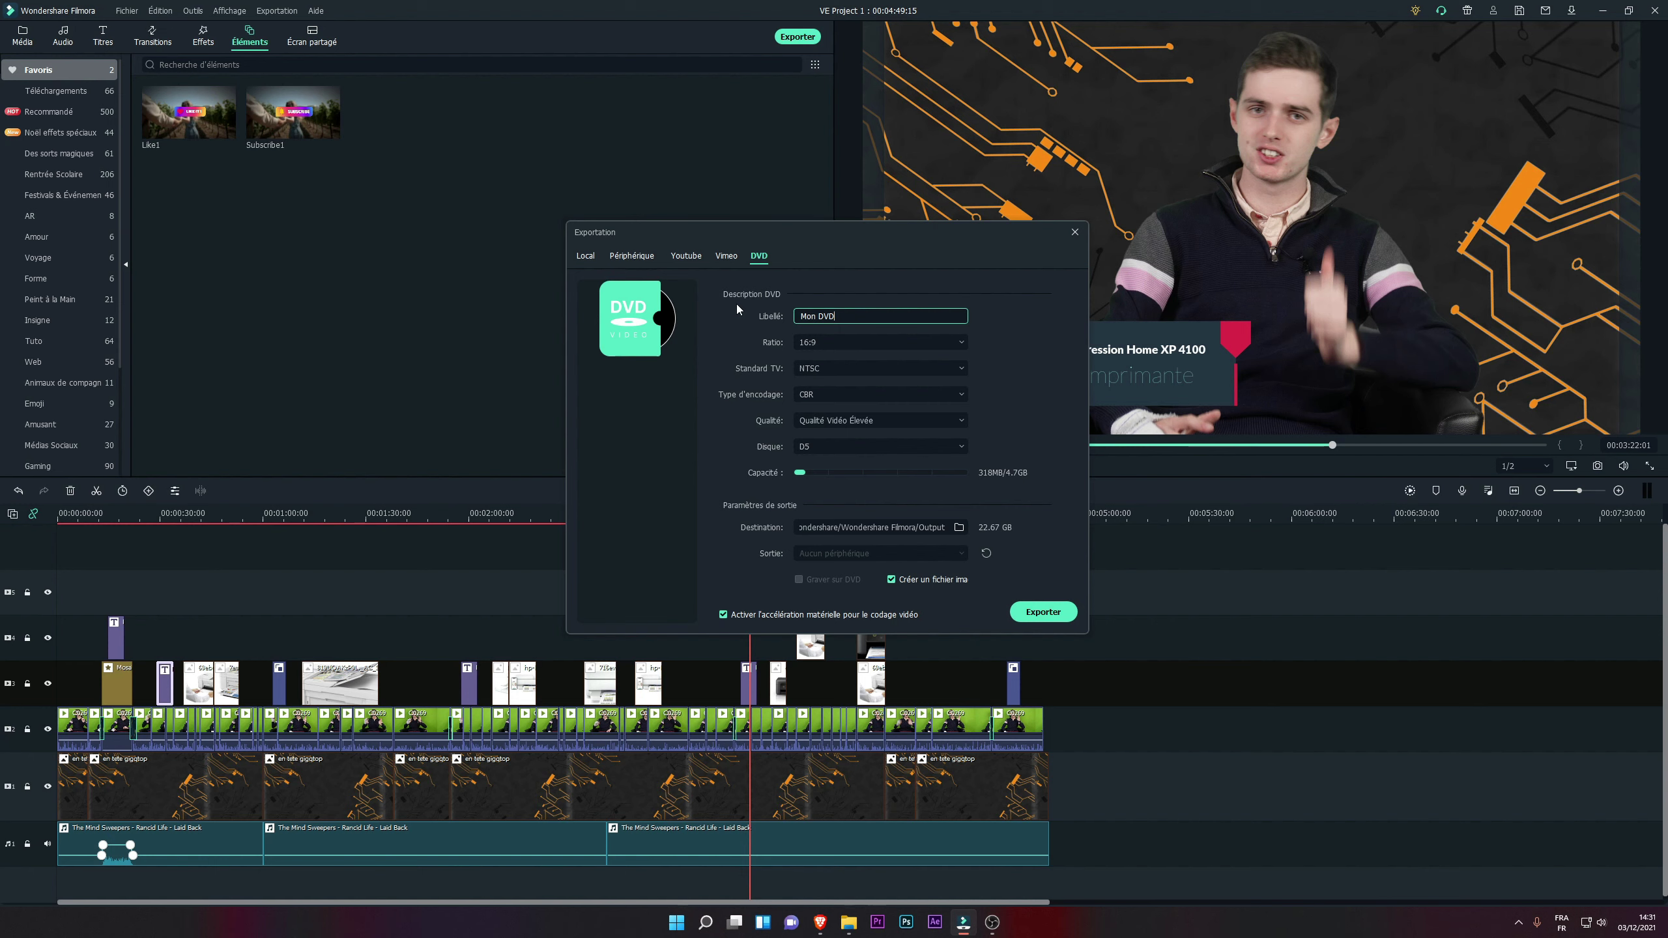
pyautogui.click(649, 258)
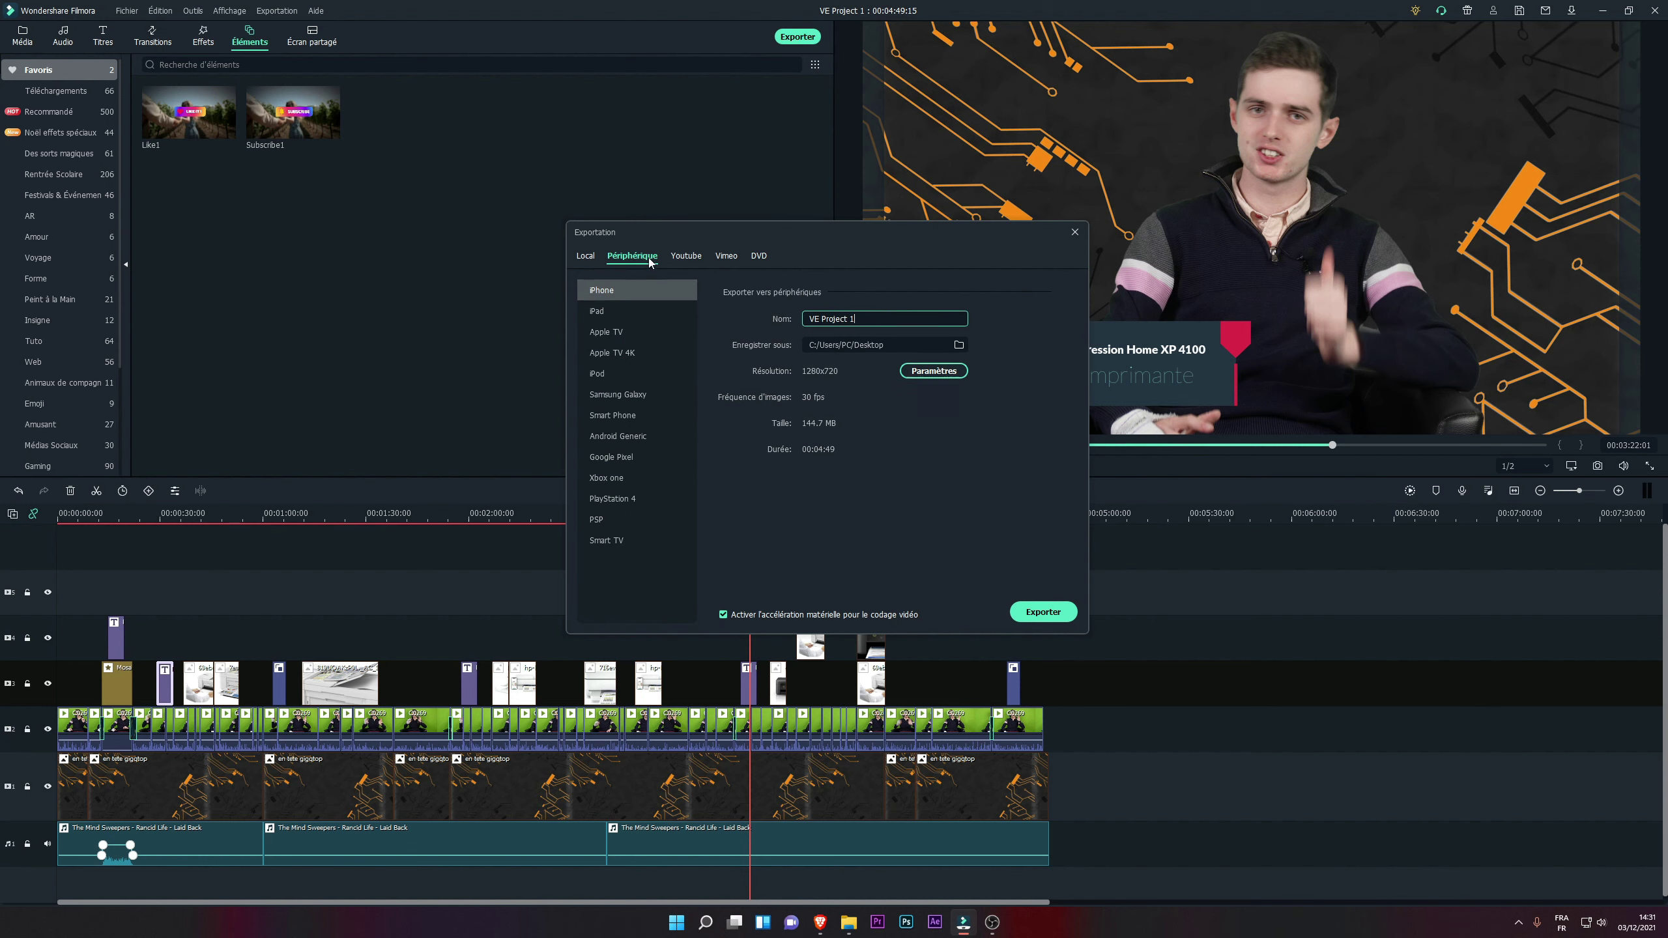
pyautogui.click(589, 254)
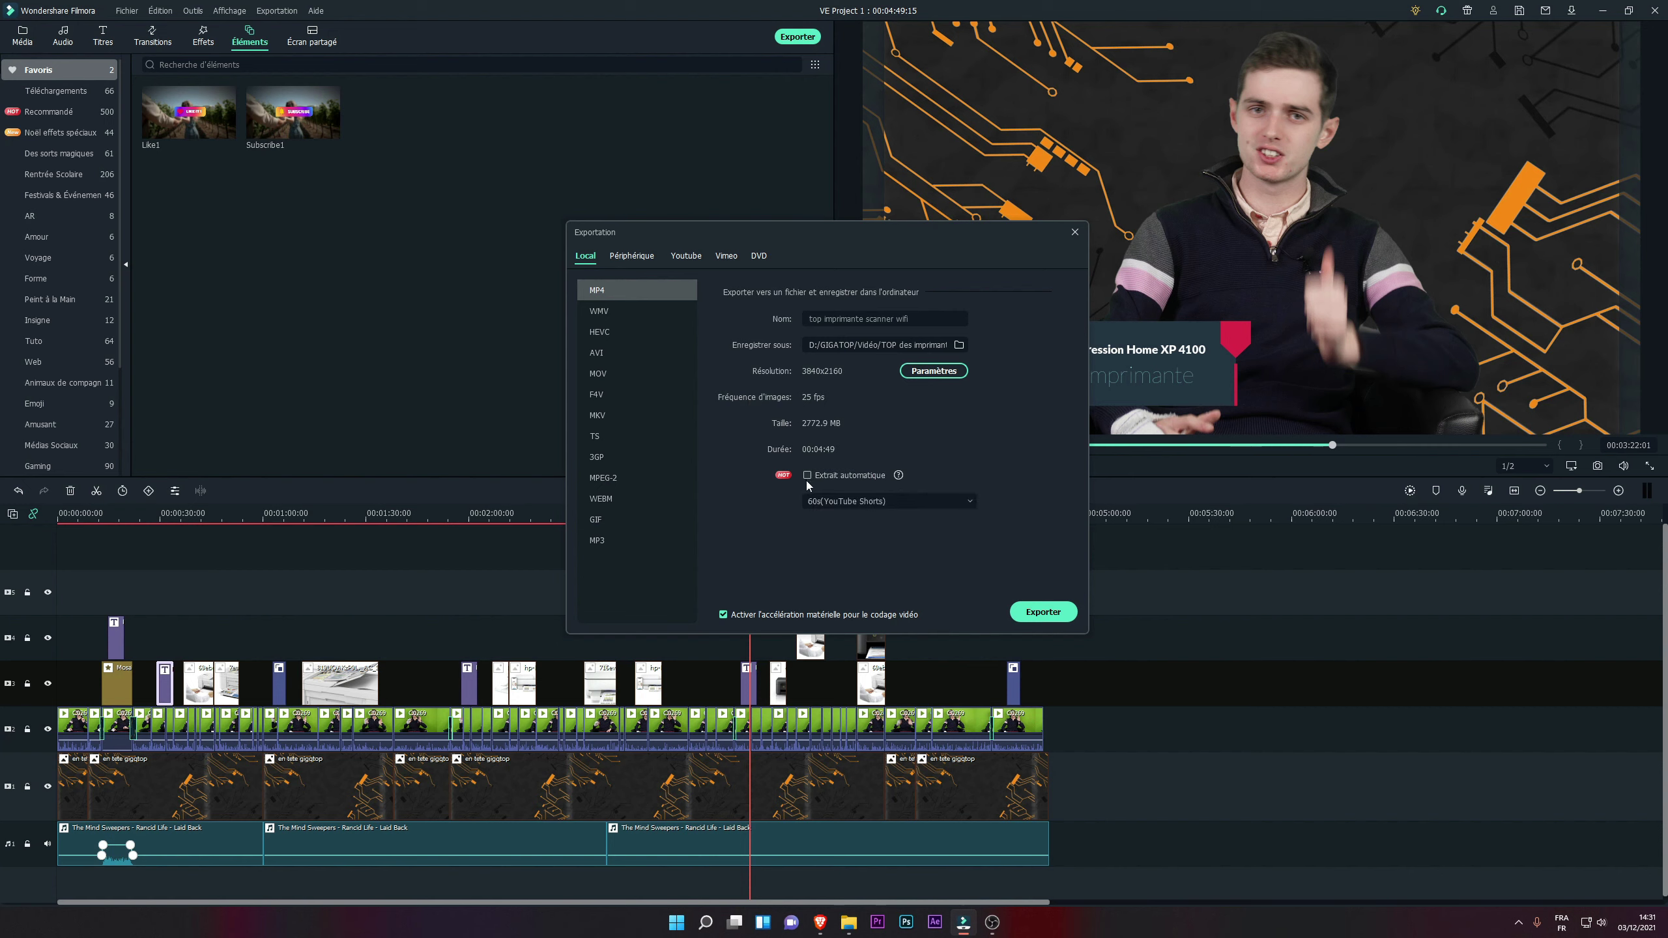
pyautogui.click(854, 501)
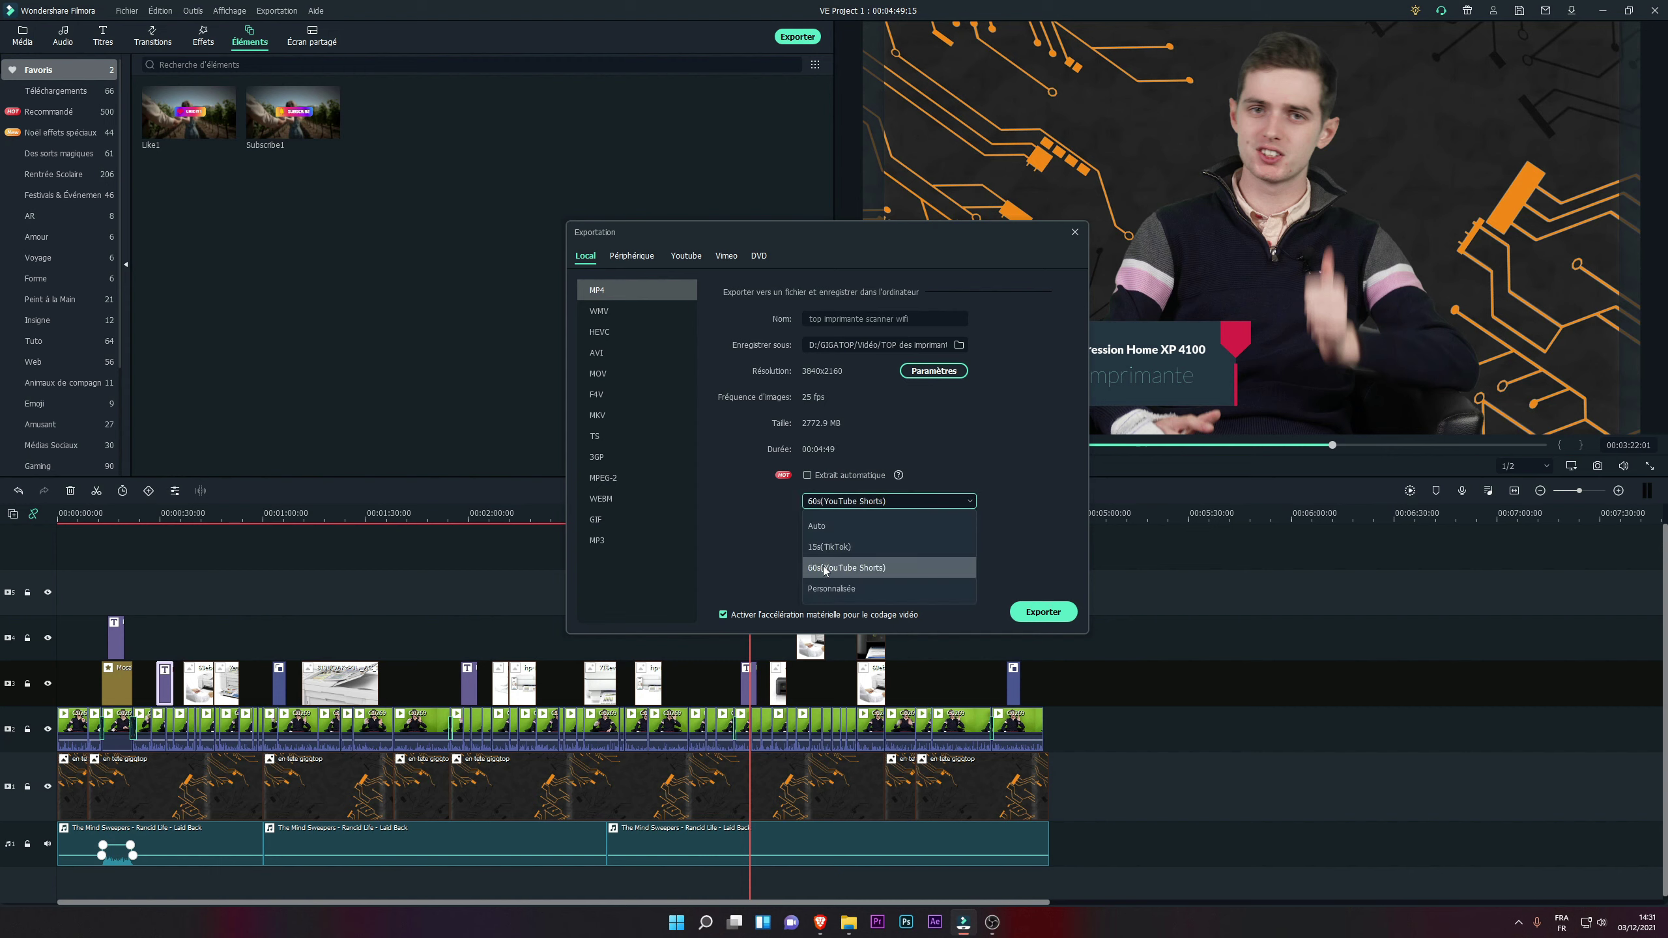
pyautogui.click(746, 492)
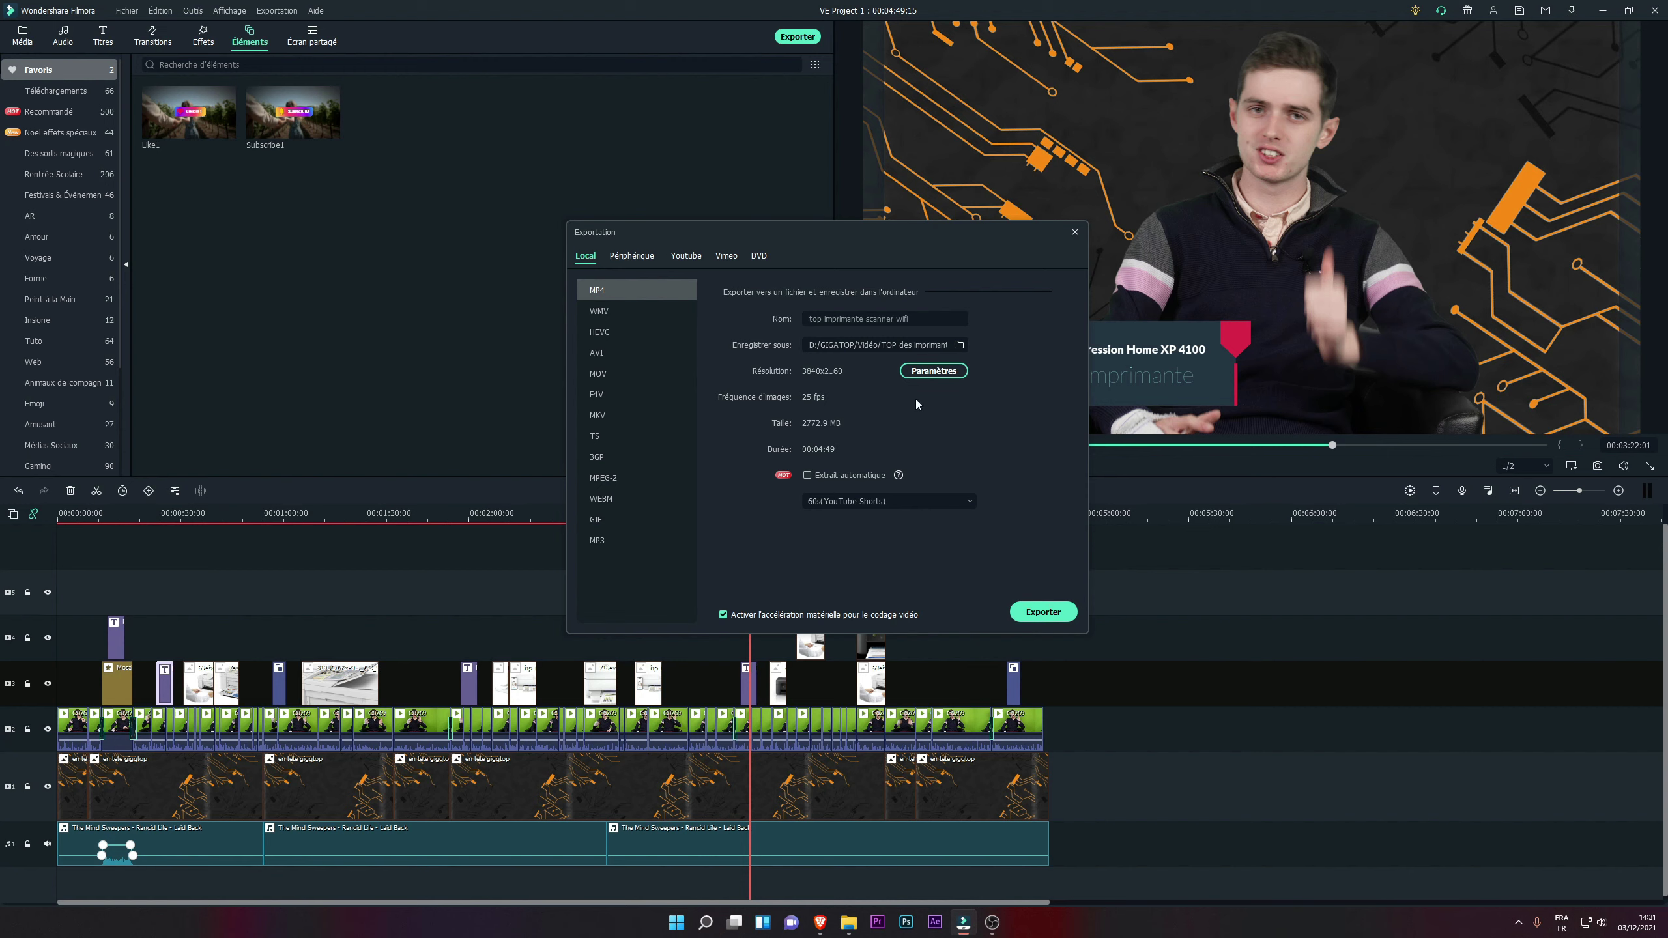
# Step: Export the video as a local MP4 with the chosen settings and show the finished file in its folder
pyautogui.click(939, 372)
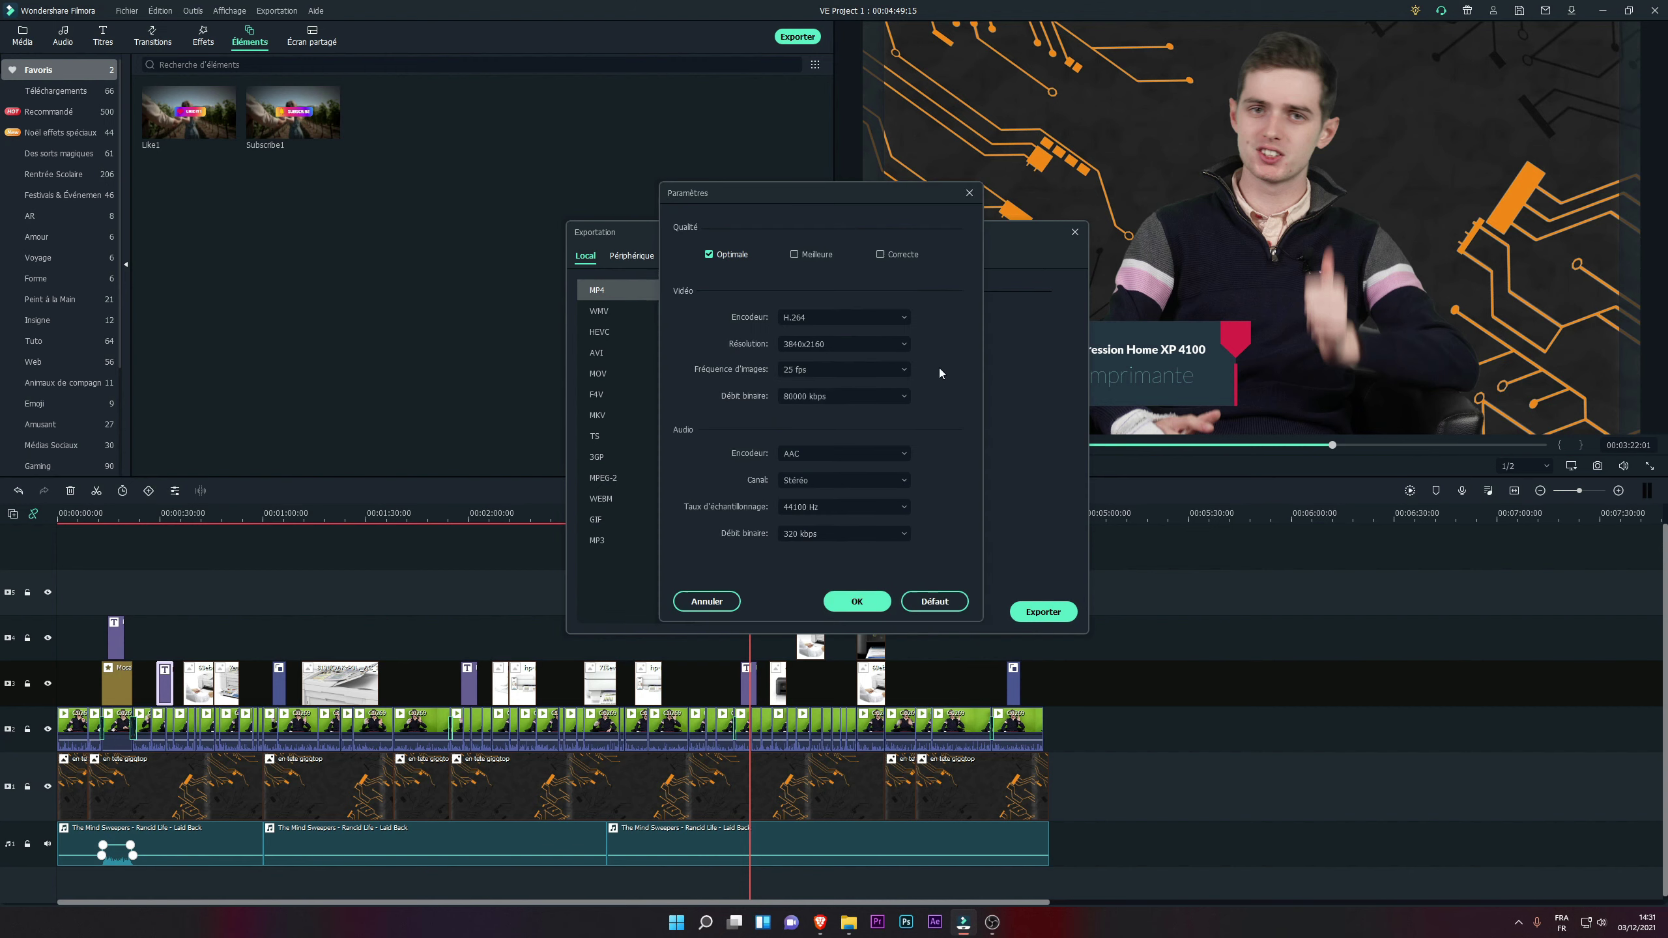
pyautogui.click(843, 602)
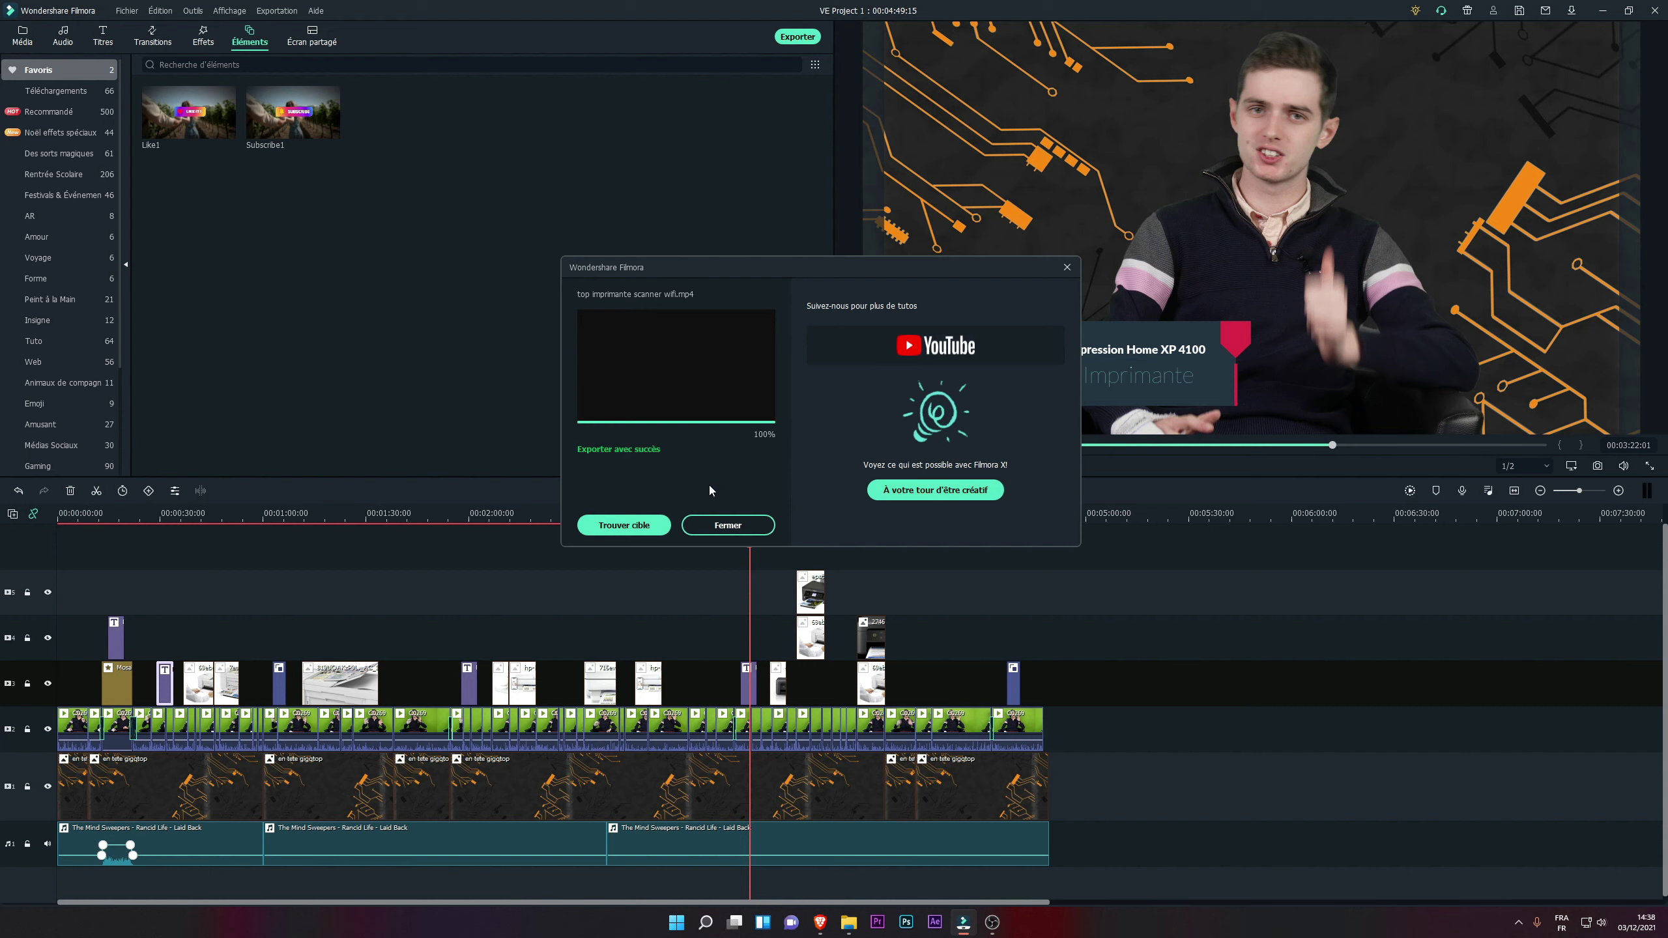
pyautogui.click(611, 525)
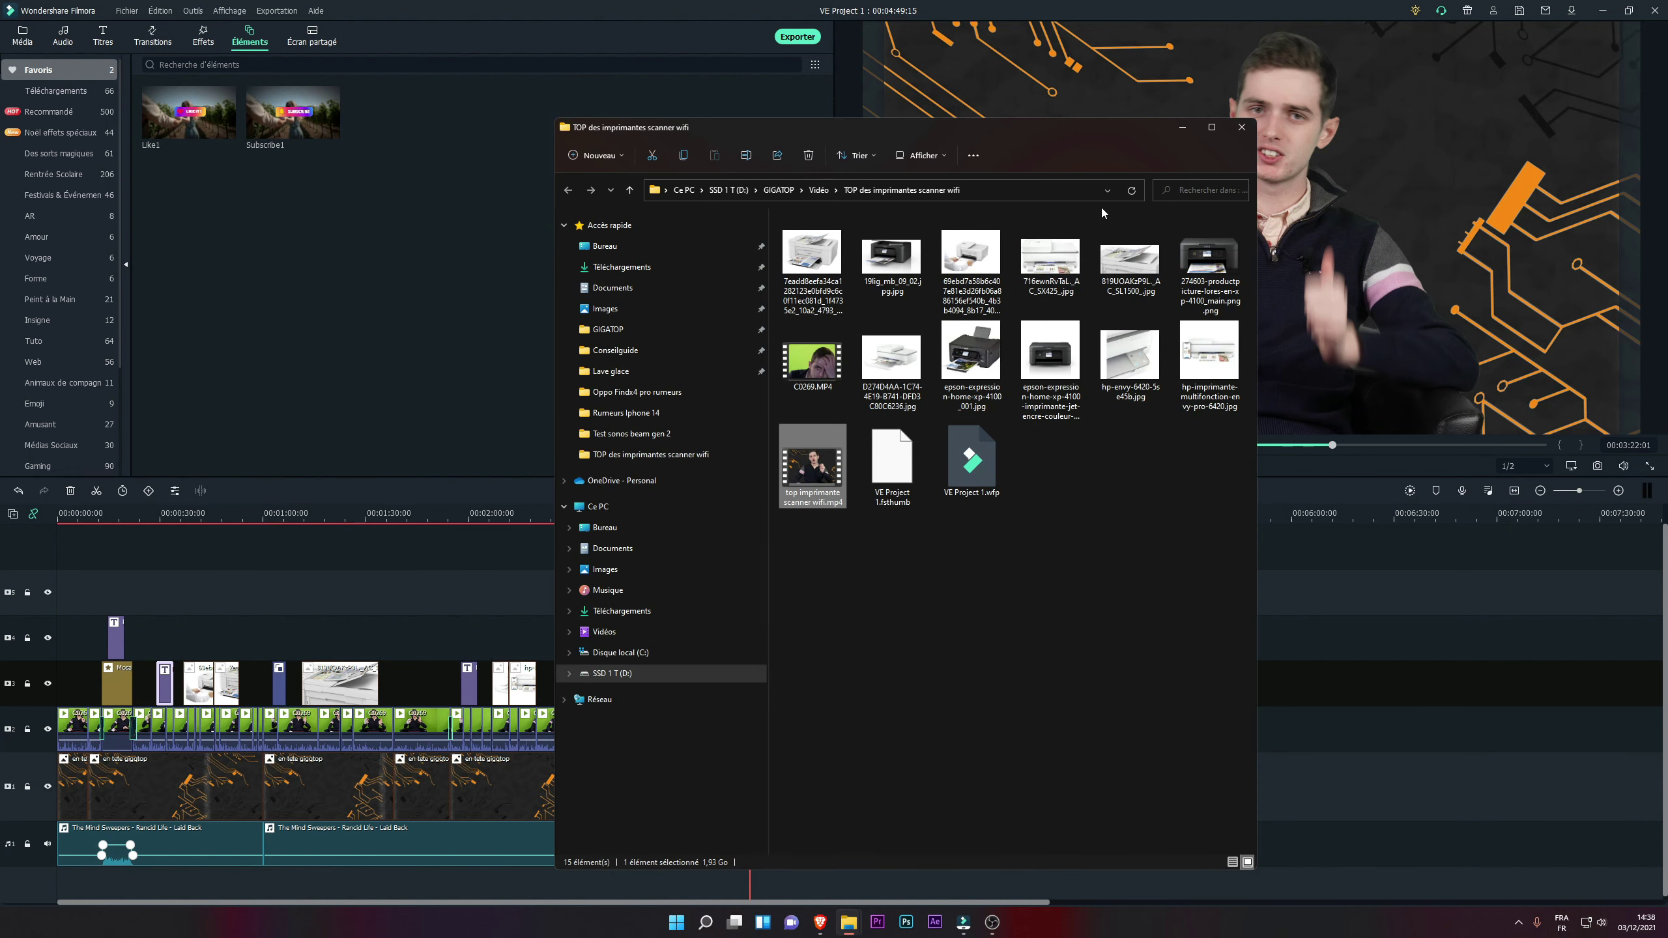
# Step: Examine the file size of "top imprimante scanner wifi.mp4" in its properties
pyautogui.click(1212, 129)
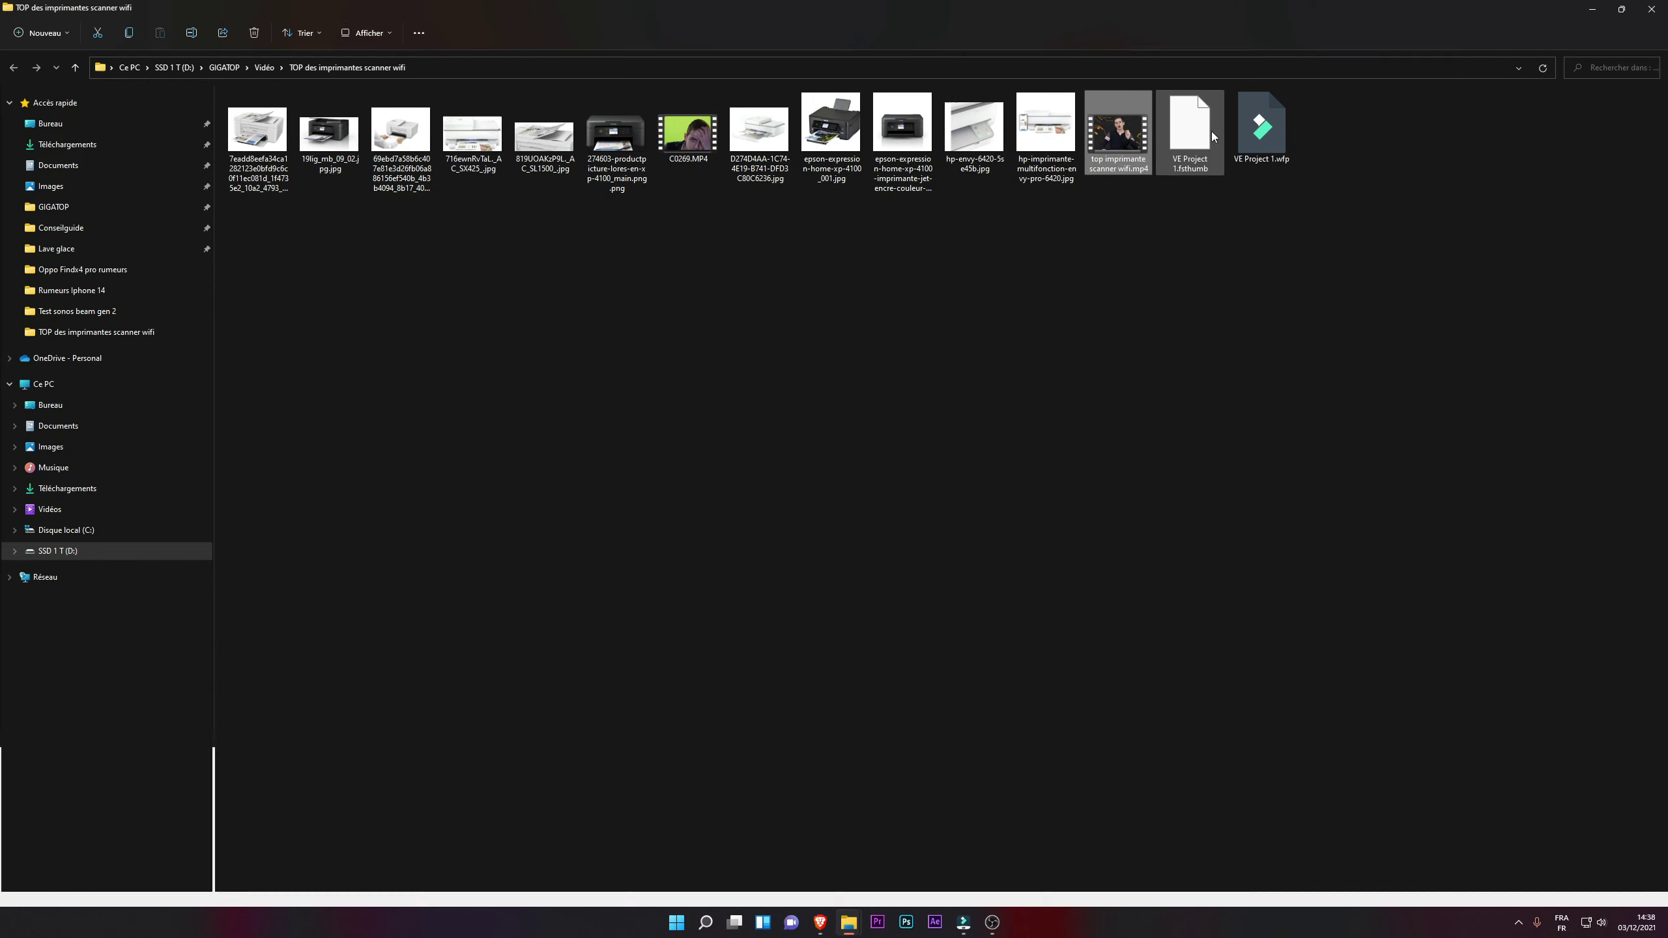
pyautogui.click(590, 318)
pyautogui.doubleClick(1113, 166)
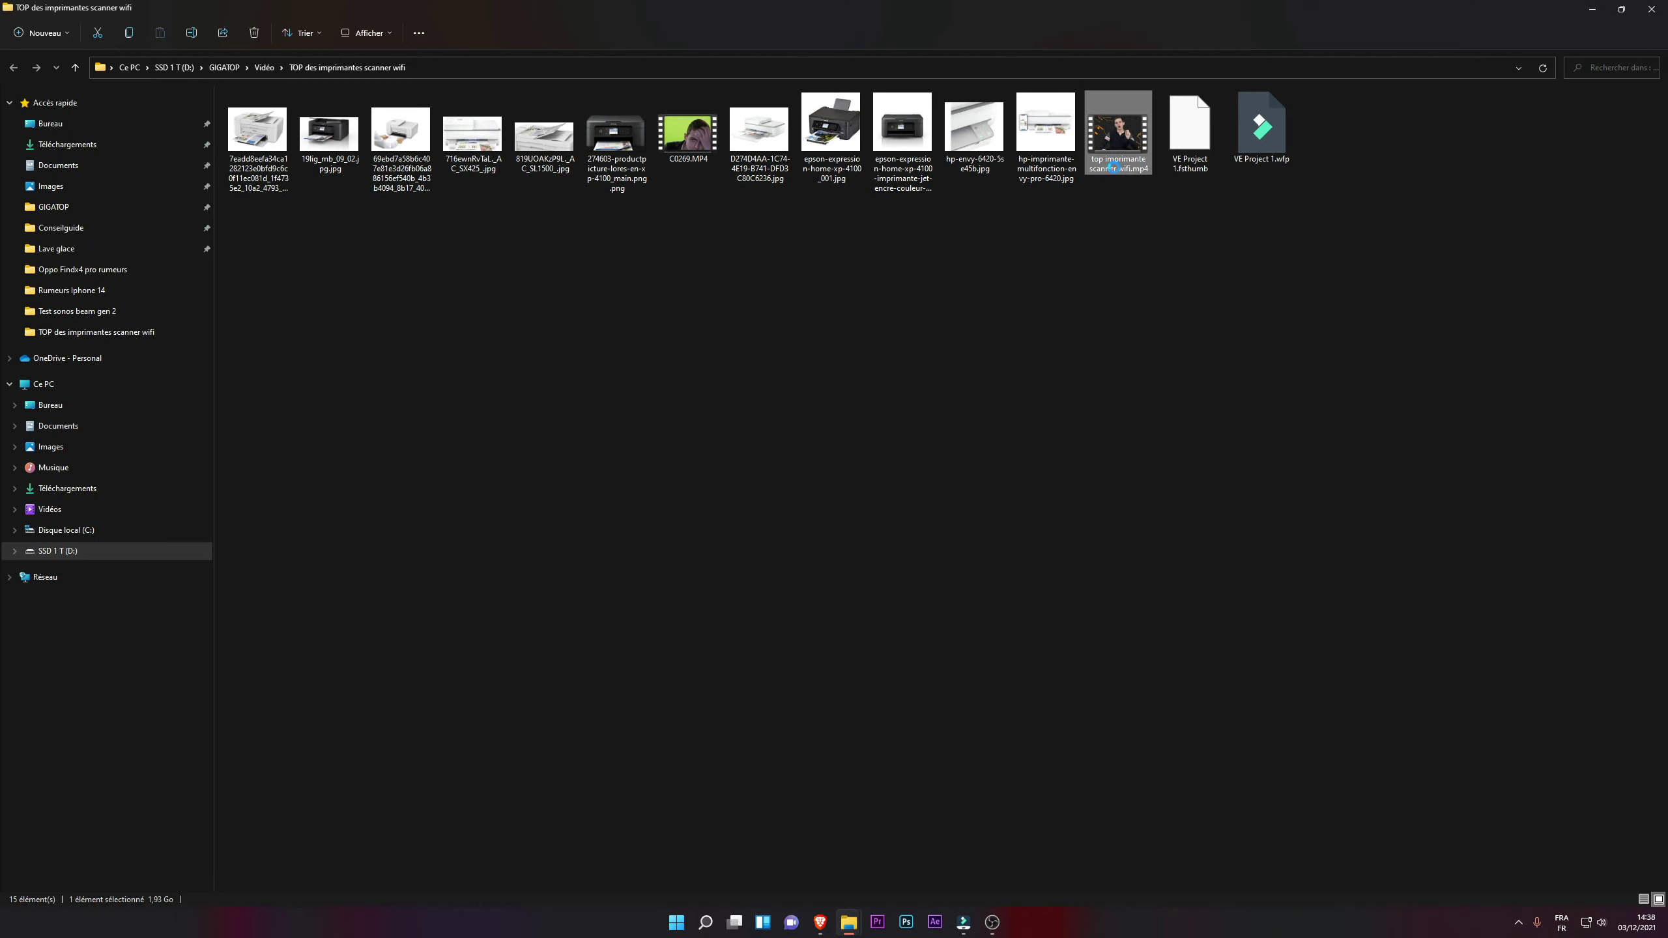
pyautogui.rightClick(1113, 169)
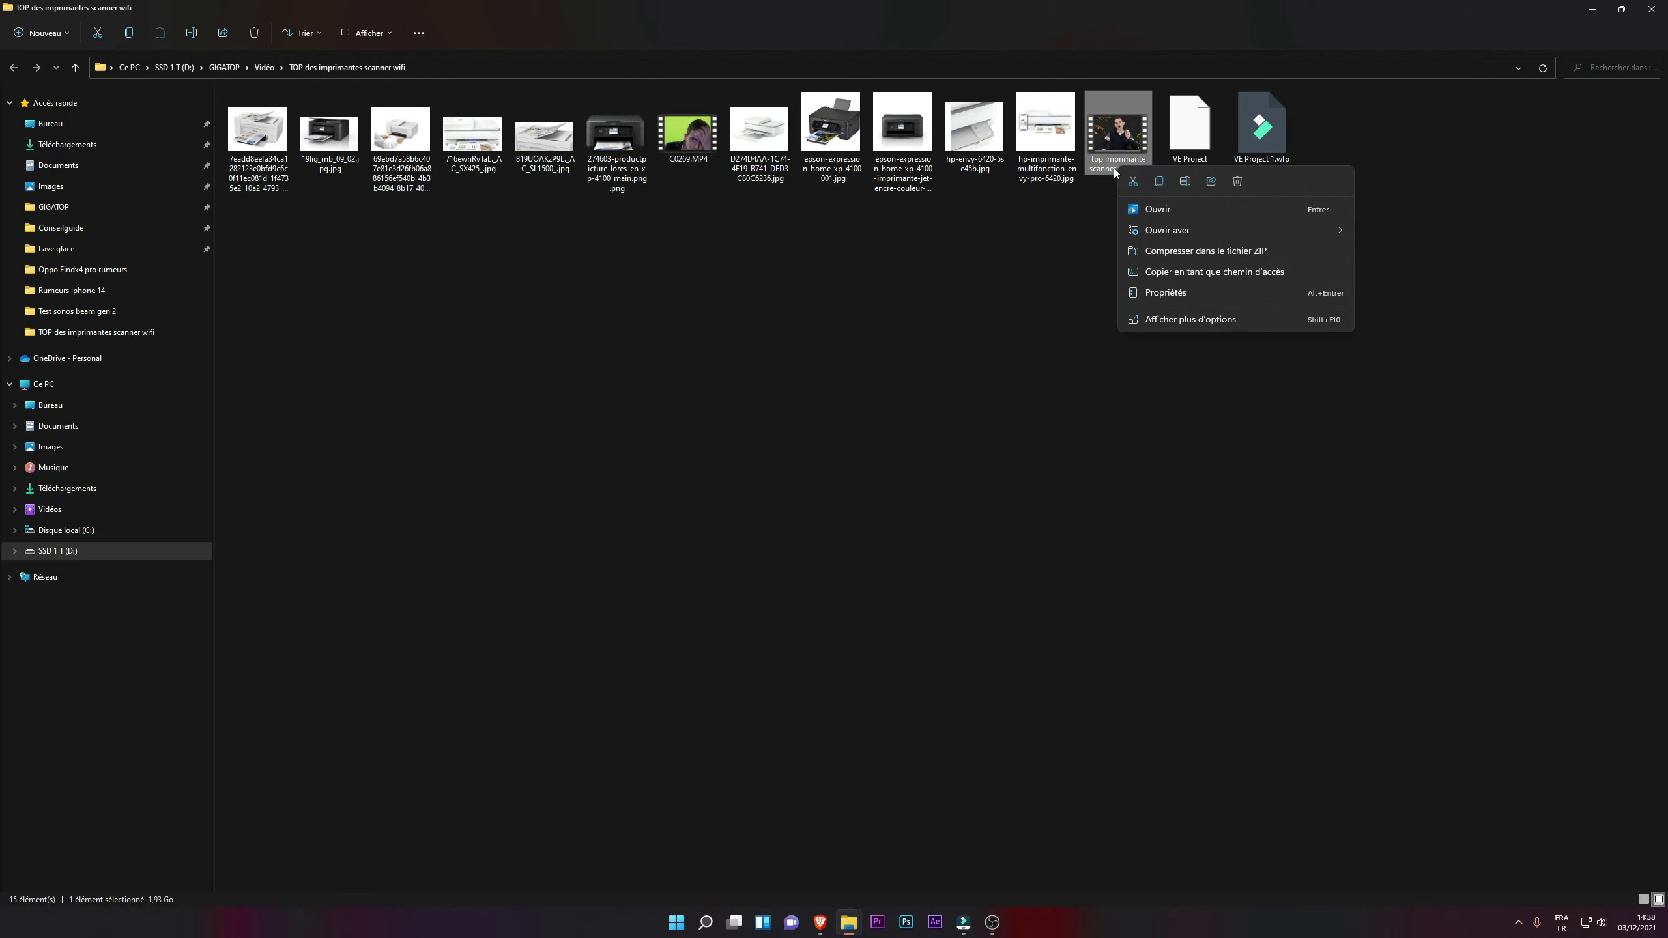
pyautogui.click(1150, 292)
pyautogui.moveTo(1246, 177); pyautogui.dragTo(891, 261)
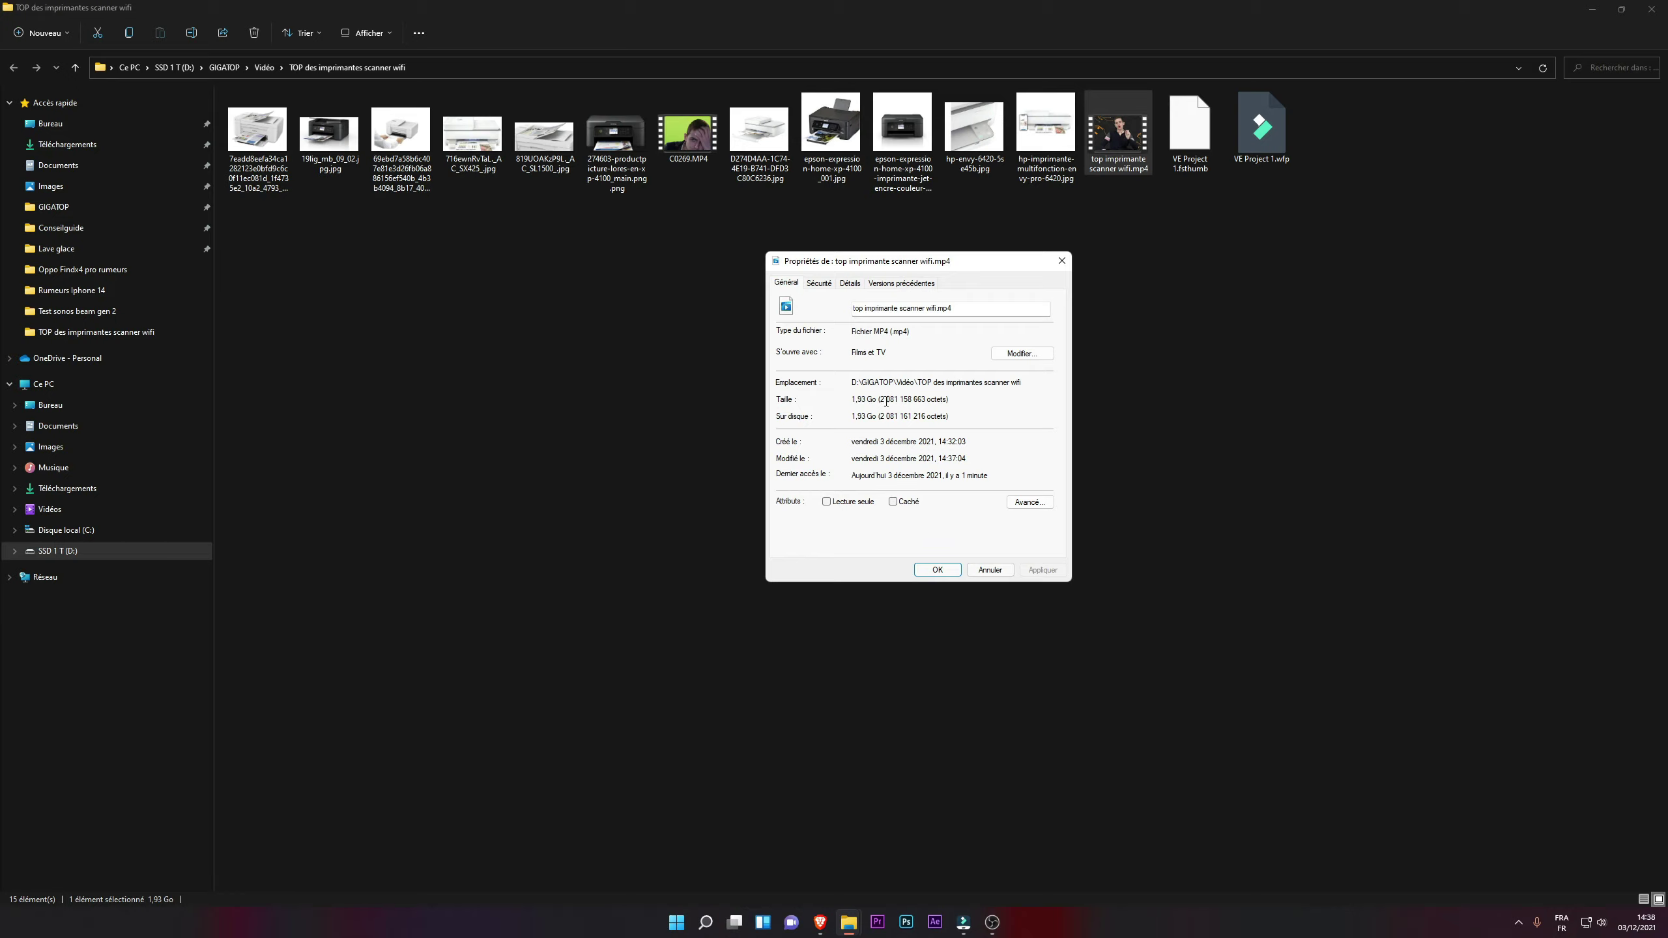
pyautogui.moveTo(889, 400); pyautogui.dragTo(939, 397)
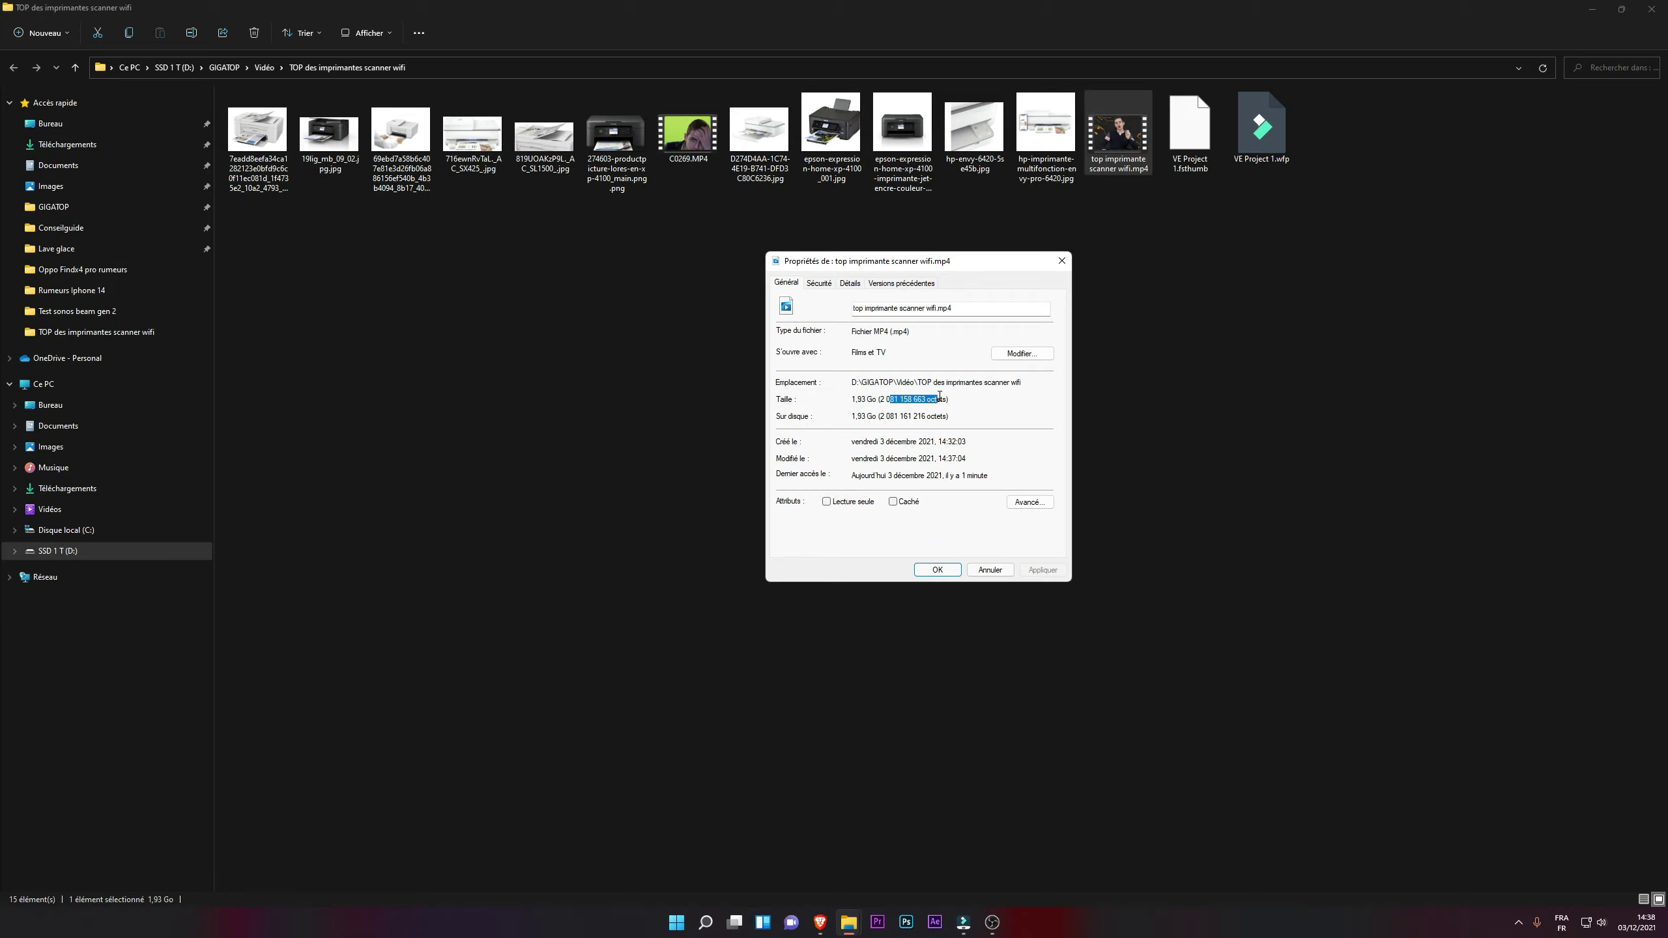
pyautogui.click(956, 569)
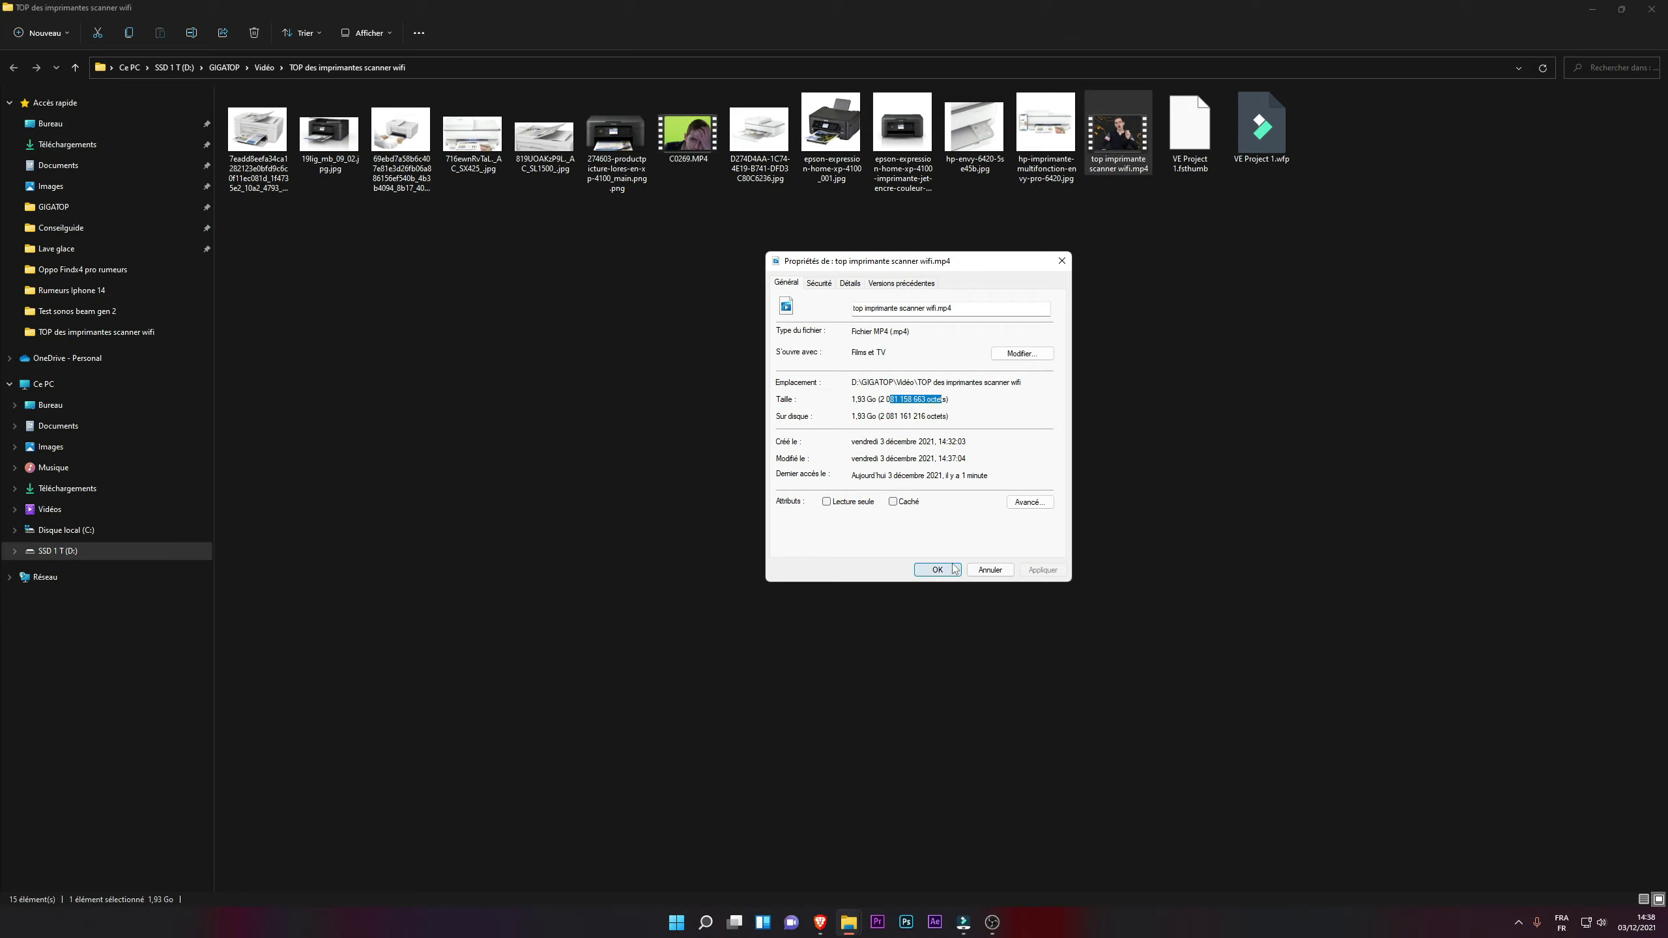
# Step: Play "top imprimante scanner wifi.mp4" in the video player and exit full-screen view
pyautogui.doubleClick(1140, 146)
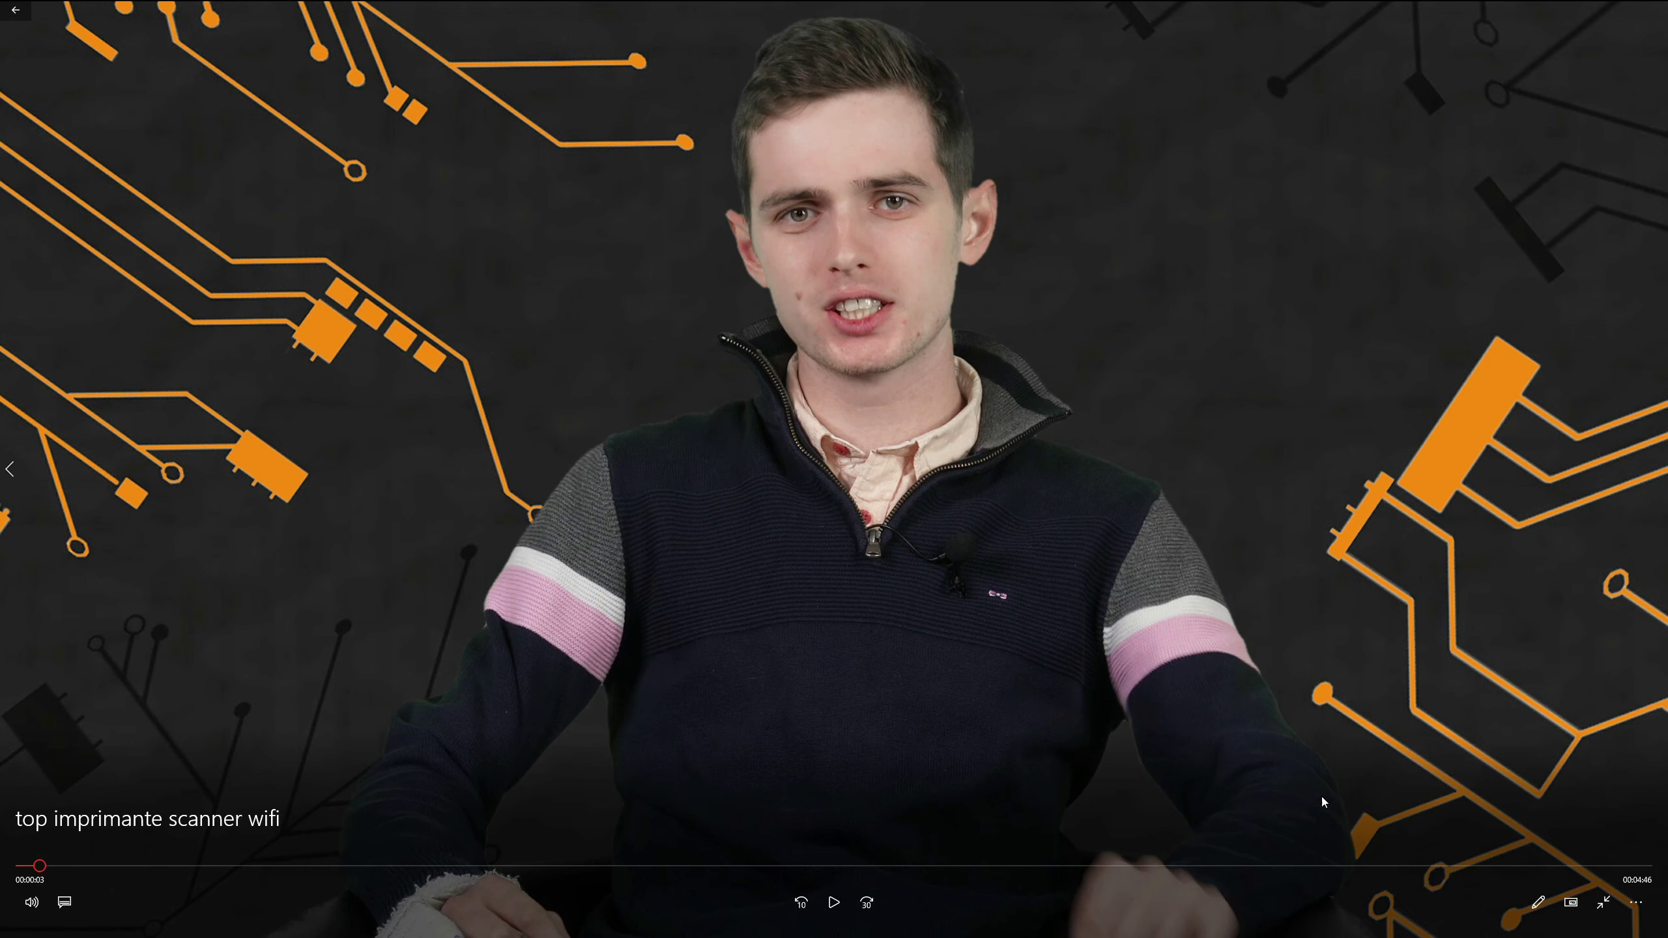
pyautogui.click(1606, 904)
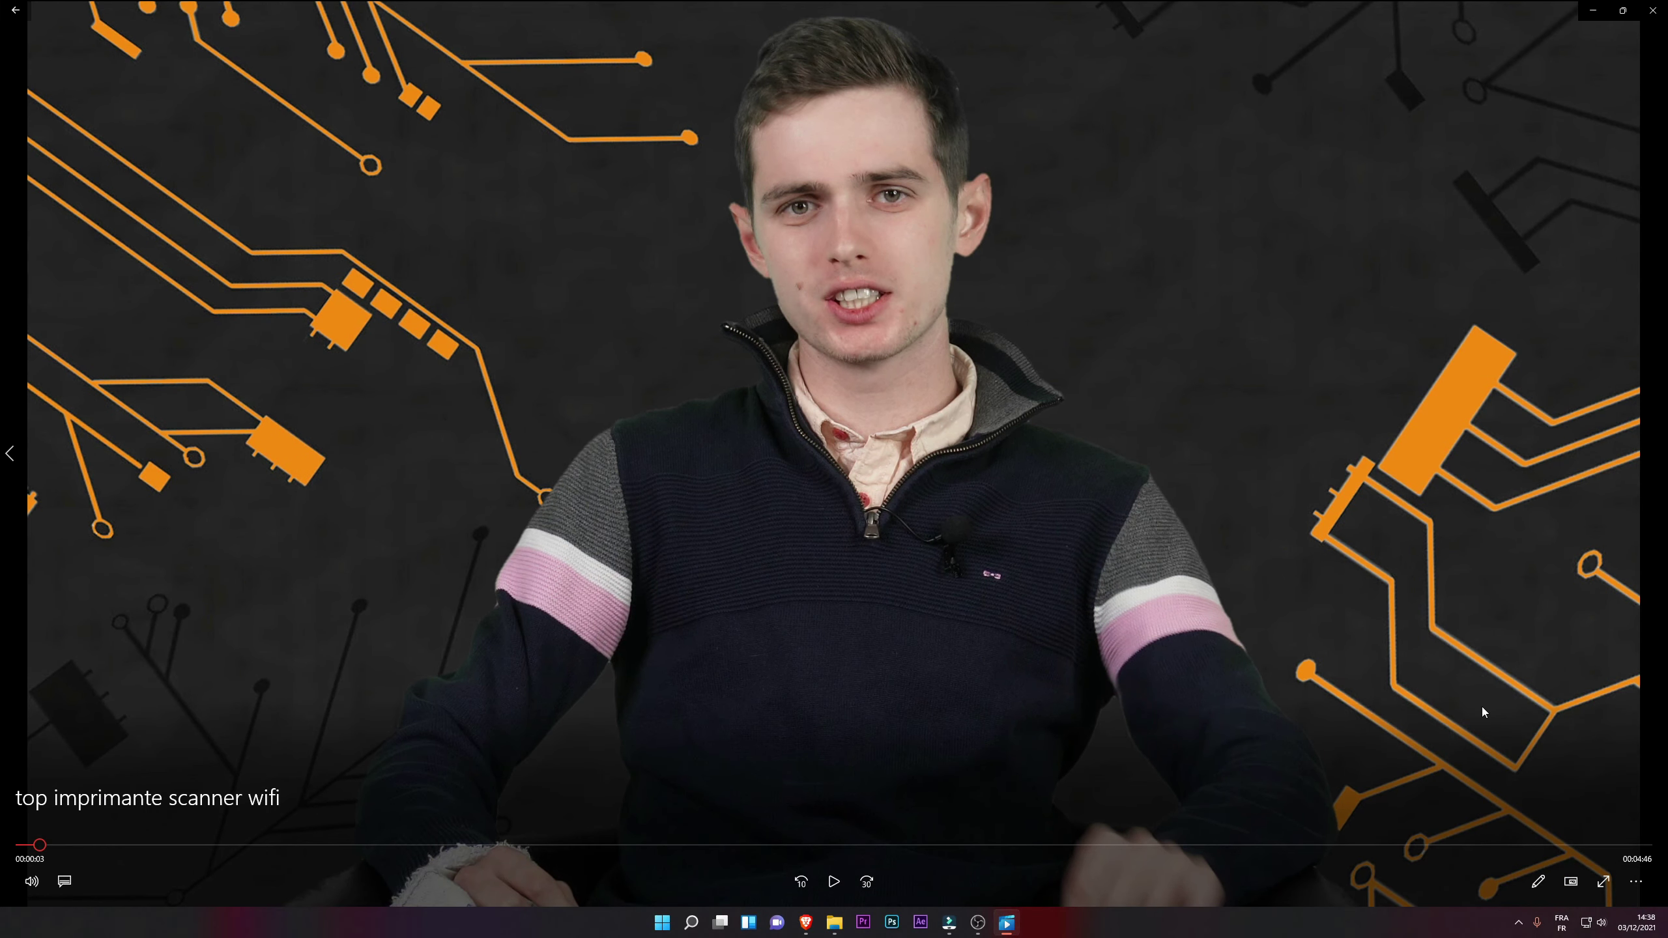